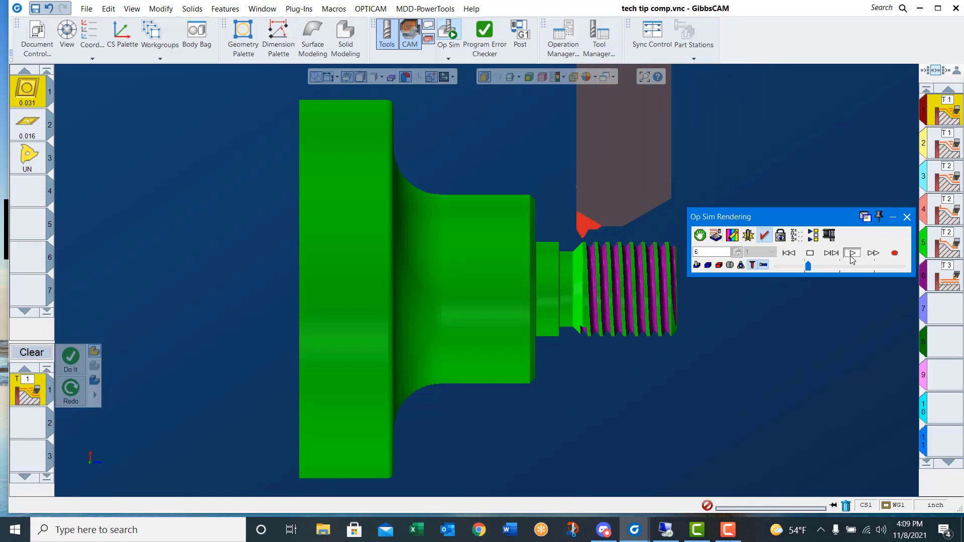
# End the Op Sim rendering to restore the grey part, then minimize GibbsCAM to the desktop
pyautogui.click(907, 217)
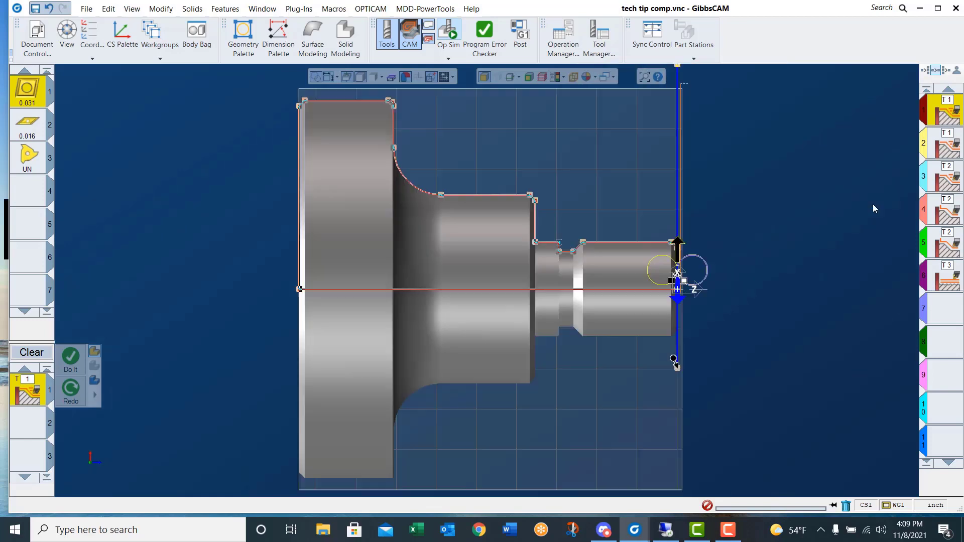
pyautogui.click(921, 8)
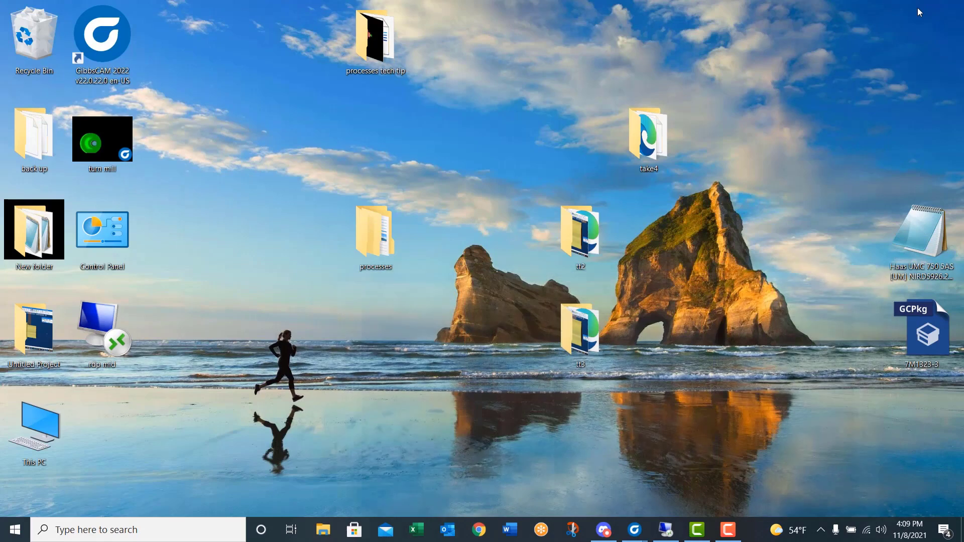
# Browse to processes\Lathe\Turning\O.D\80 deg turn\Rough to view turn.prc2
pyautogui.doubleClick(366, 229)
pyautogui.doubleClick(417, 281)
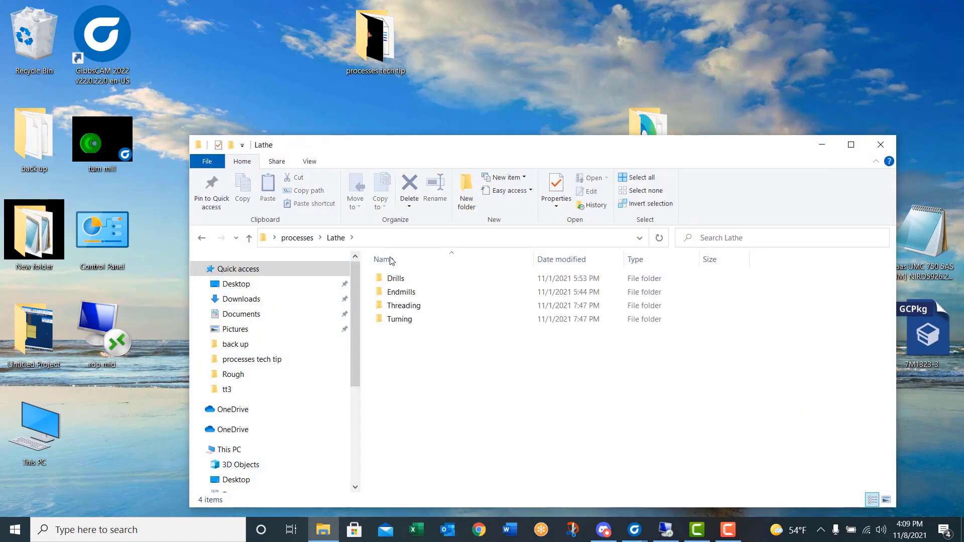
pyautogui.doubleClick(396, 322)
pyautogui.doubleClick(425, 280)
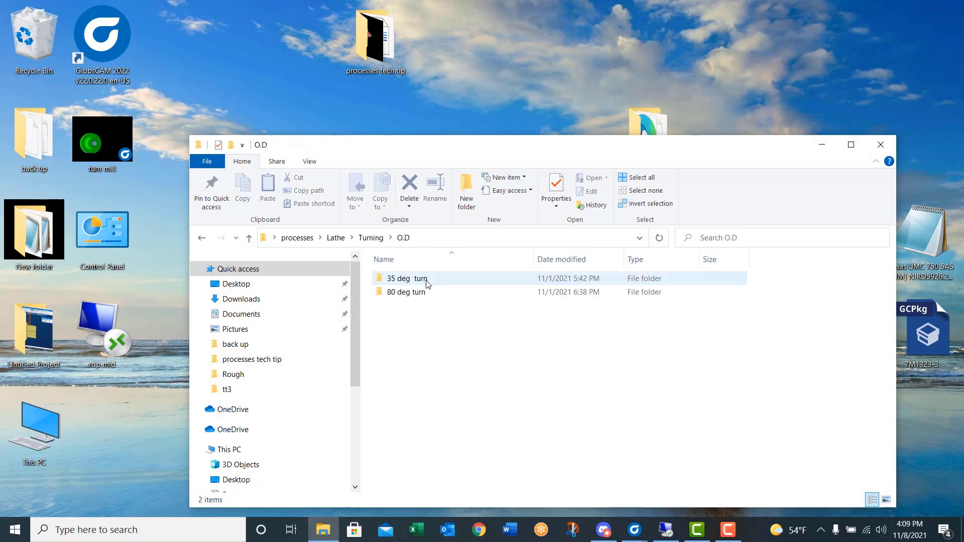
pyautogui.doubleClick(408, 293)
pyautogui.doubleClick(397, 294)
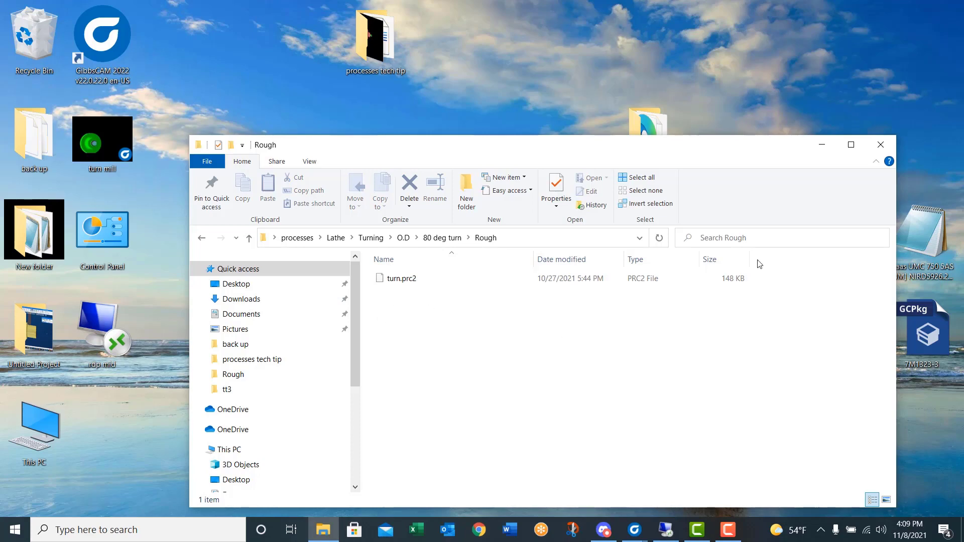
# Close File Explorer and return to the tech tip comp.vnc part window
pyautogui.click(881, 145)
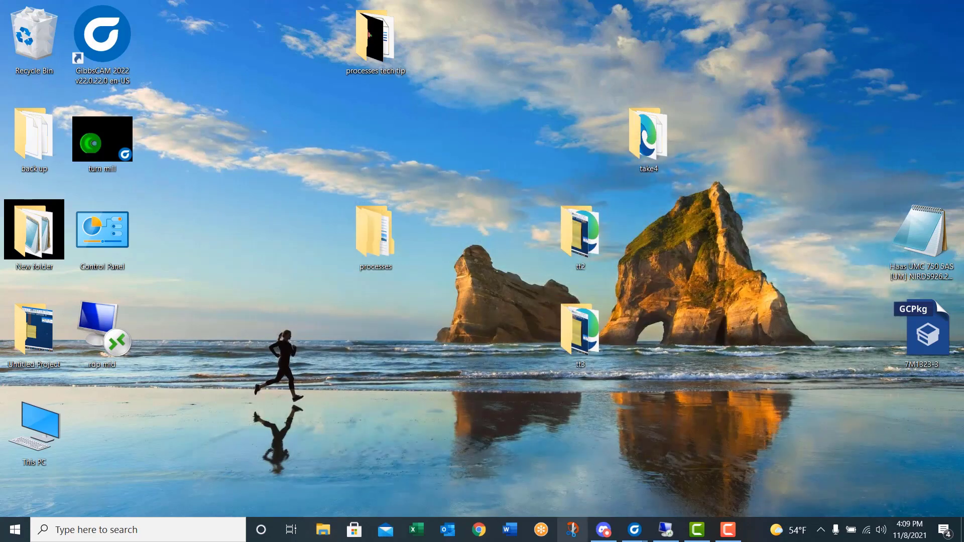
pyautogui.moveTo(634, 538)
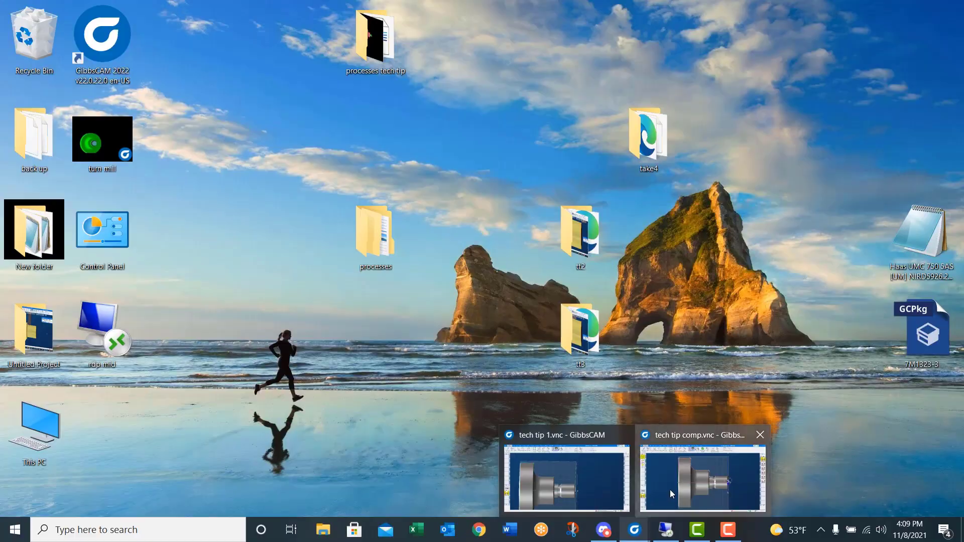
pyautogui.click(672, 495)
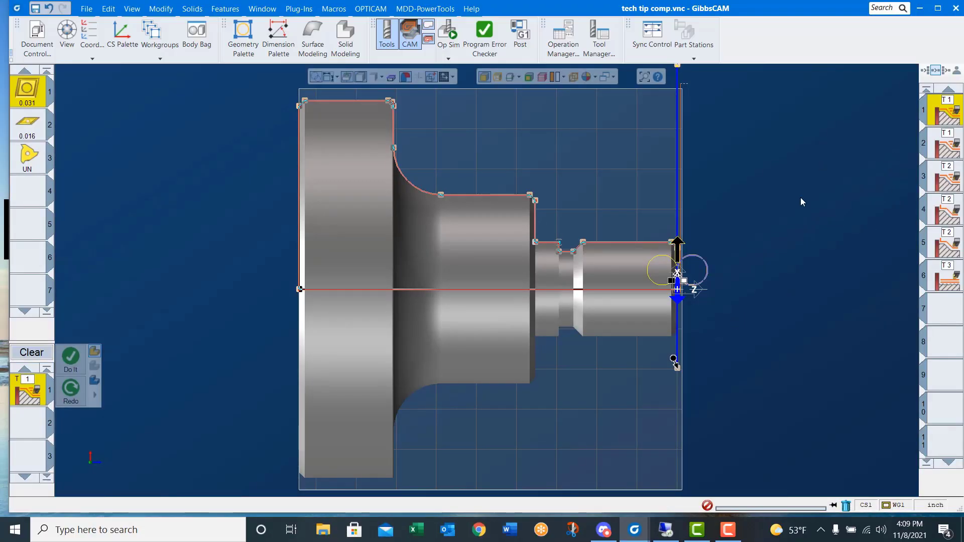
# Review Turning Tool #1 (80° Diamond Rough Turn Tool), then open Process #1 Rough settings
pyautogui.doubleClick(30, 96)
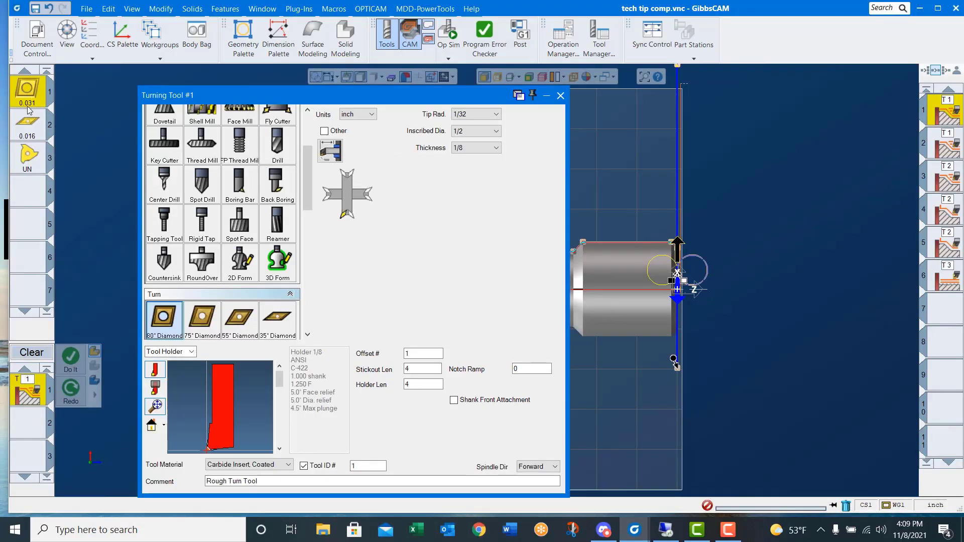
pyautogui.click(560, 95)
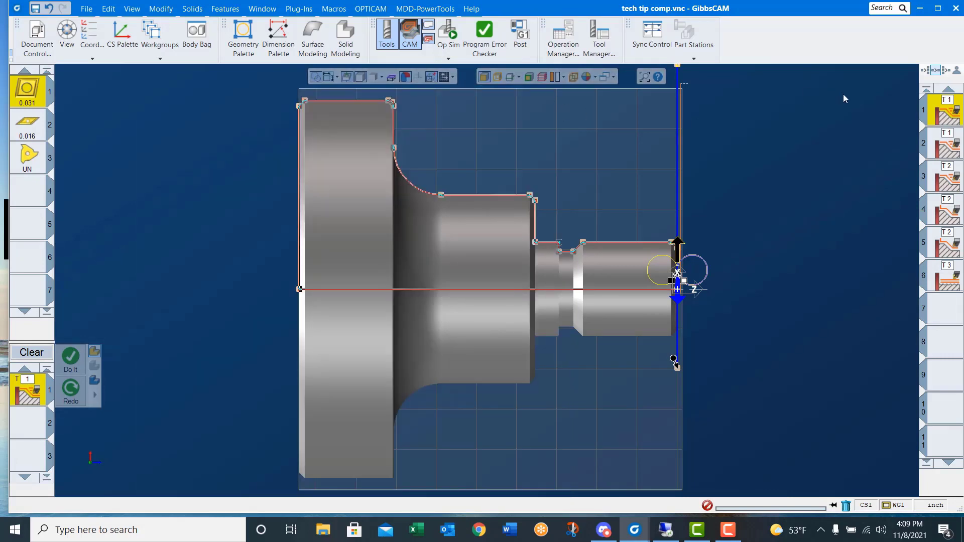
pyautogui.doubleClick(950, 116)
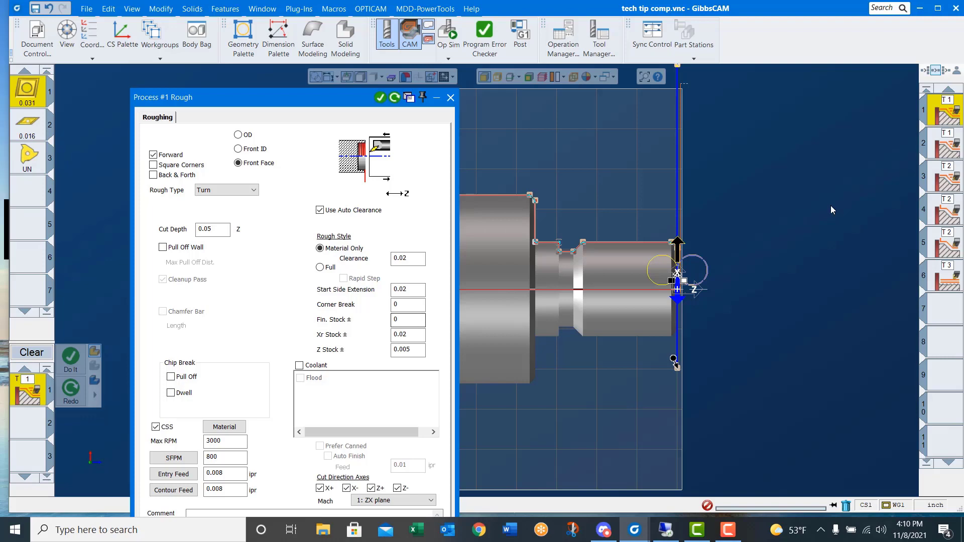
# Start saving the process list into processes\Lathe\Turning\O.D\80 deg turn\Rough
pyautogui.rightClick(23, 400)
pyautogui.click(49, 434)
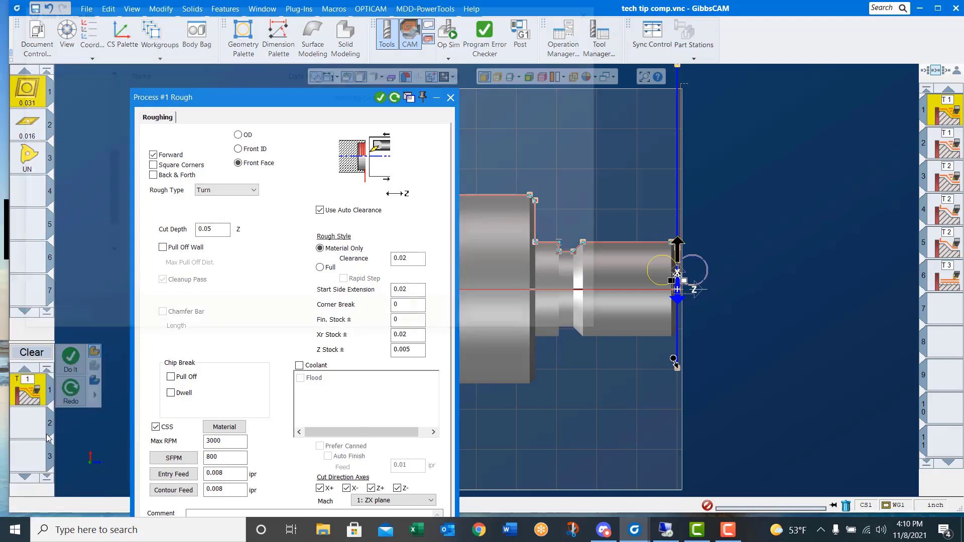
pyautogui.click(200, 31)
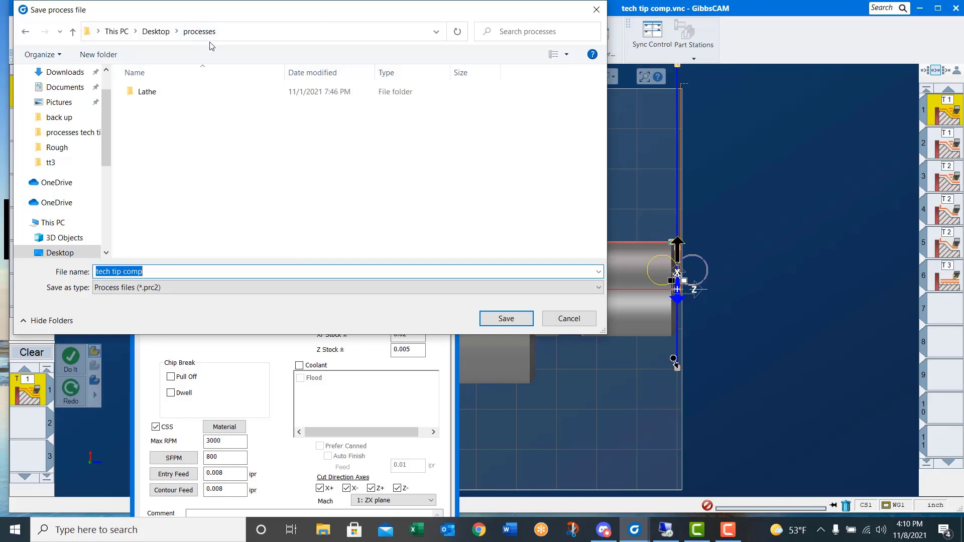
pyautogui.click(147, 96)
pyautogui.doubleClick(147, 95)
pyautogui.doubleClick(148, 135)
pyautogui.doubleClick(144, 92)
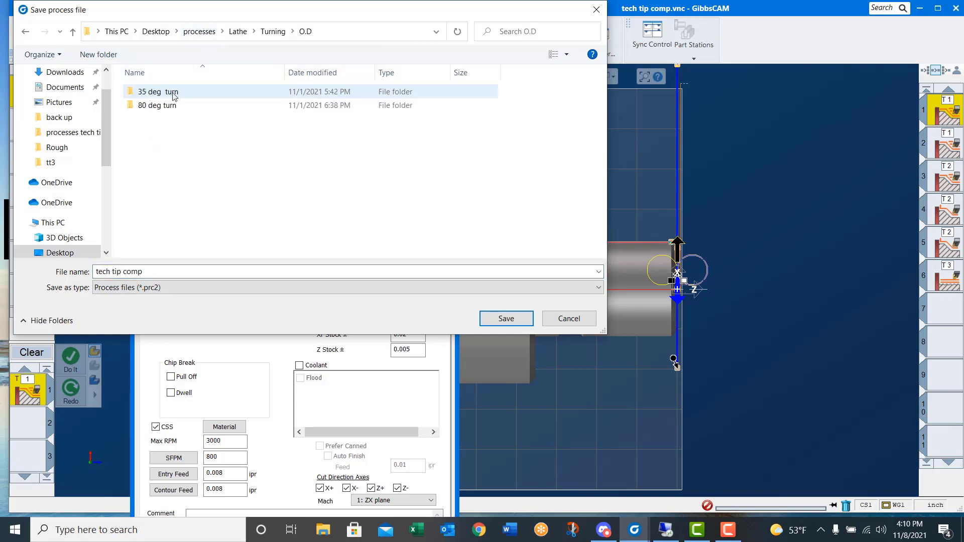
pyautogui.doubleClick(166, 106)
pyautogui.doubleClick(149, 104)
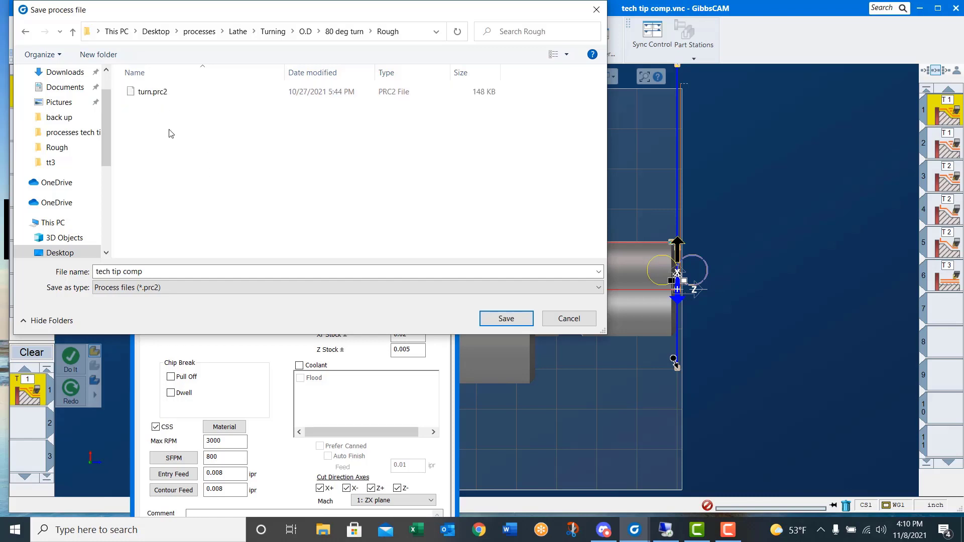
# Save the process list as face.prc2 and close the rough process settings
pyautogui.tripleClick(161, 271)
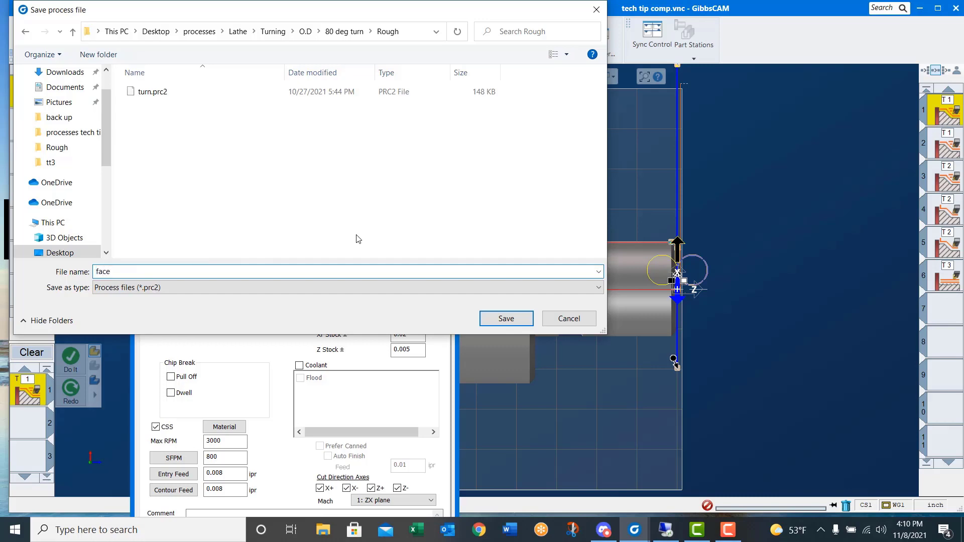
pyautogui.press('Return')
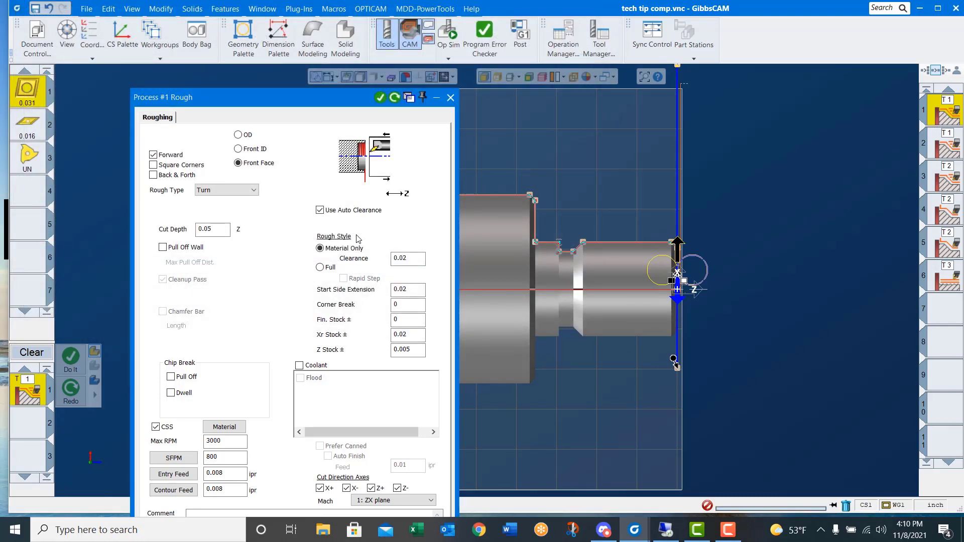
pyautogui.click(450, 97)
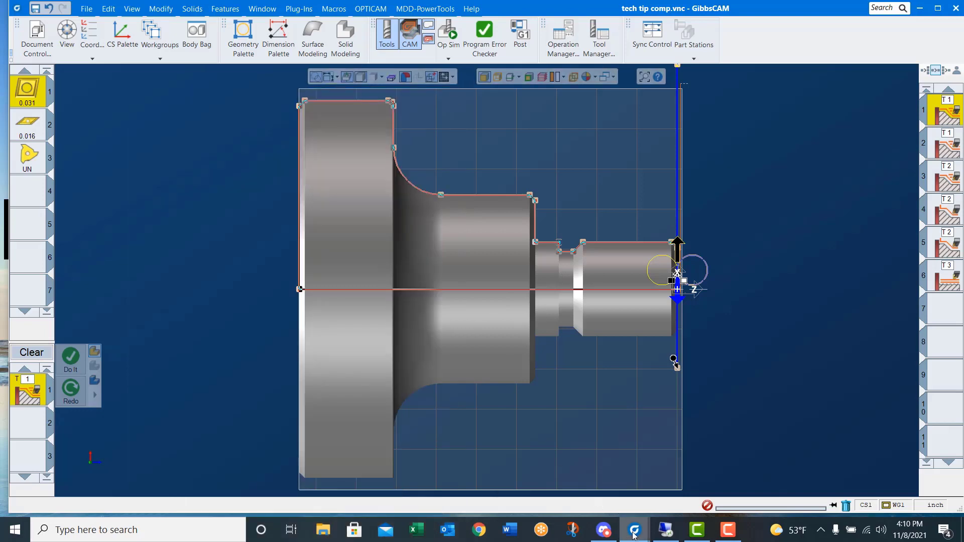
# In tech tip 1.vnc, set Desktop\processes as the folder for loading process lists
pyautogui.moveTo(634, 536)
pyautogui.click(565, 472)
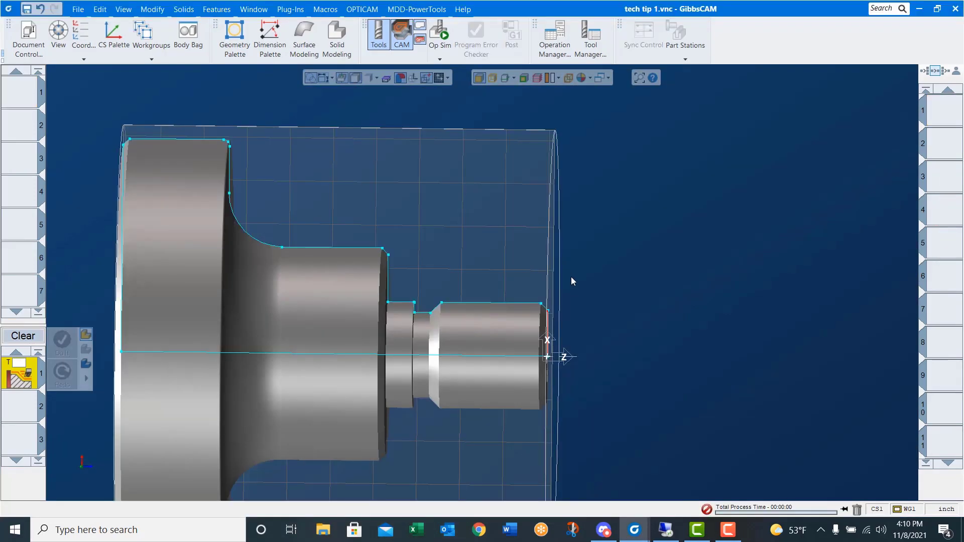
pyautogui.rightClick(20, 378)
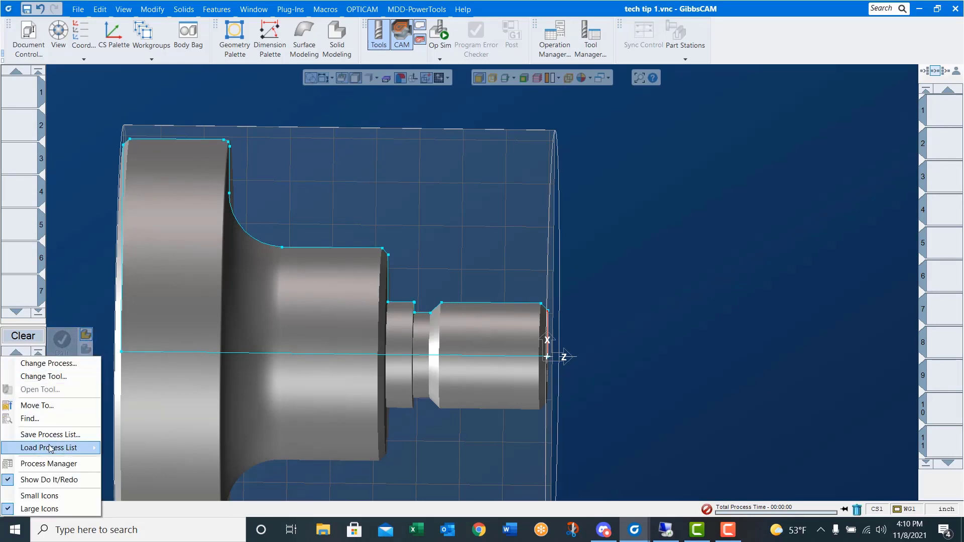
pyautogui.moveTo(50, 452)
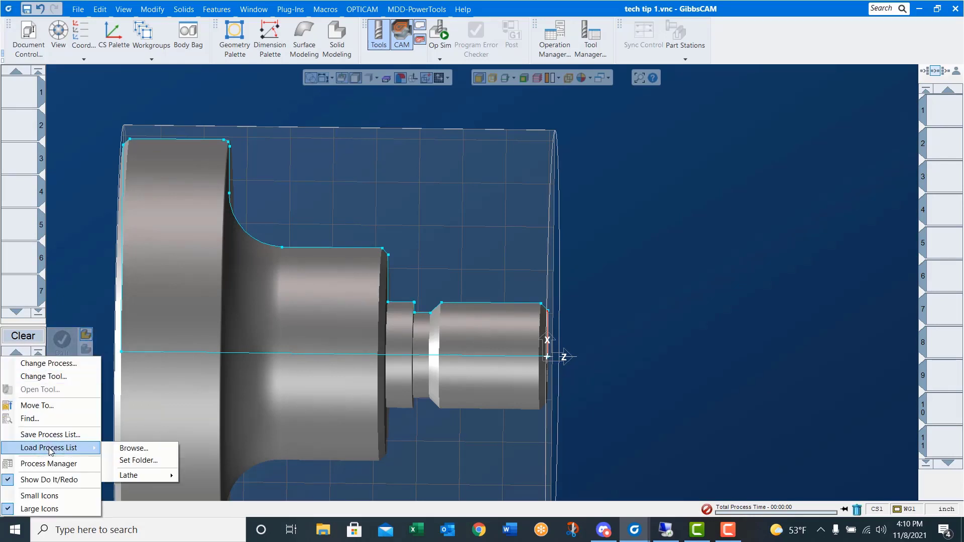
pyautogui.click(136, 461)
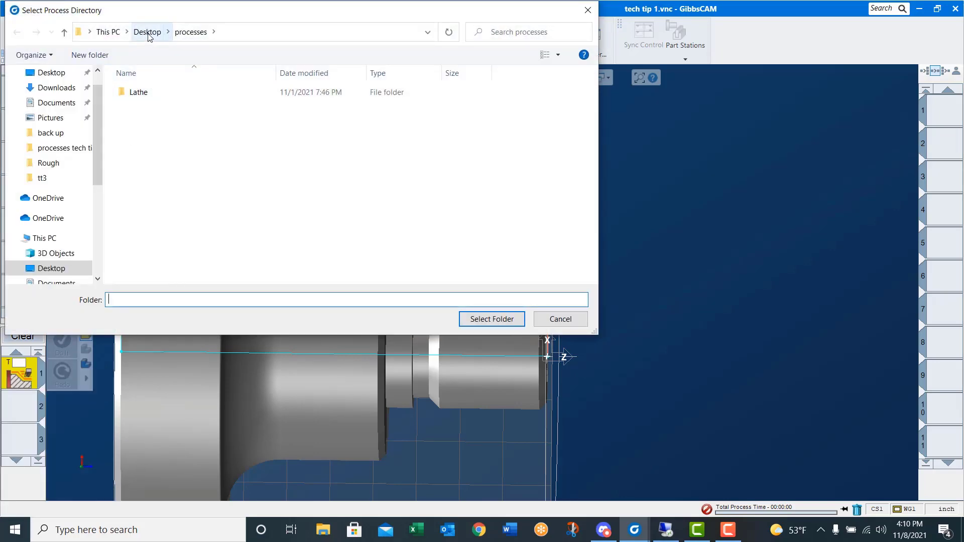
pyautogui.click(199, 33)
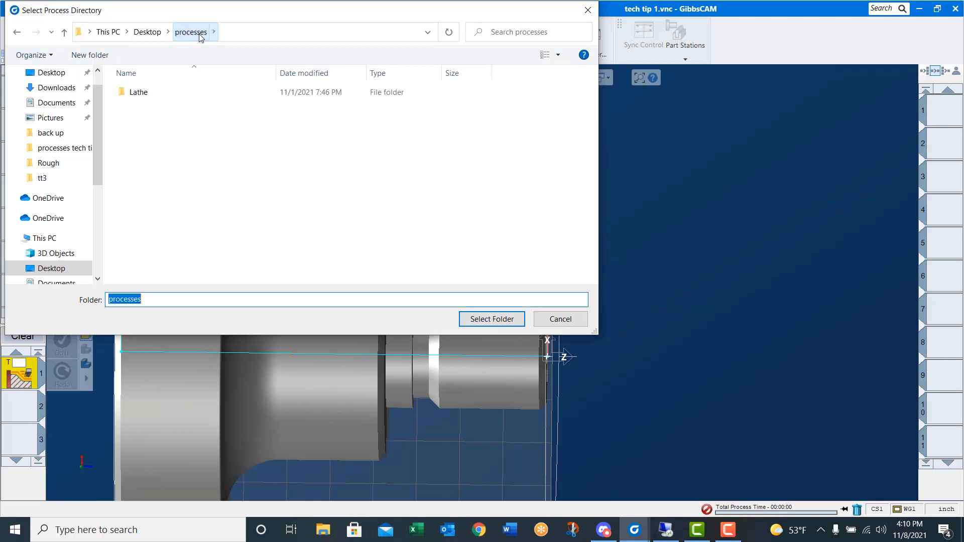
pyautogui.click(489, 320)
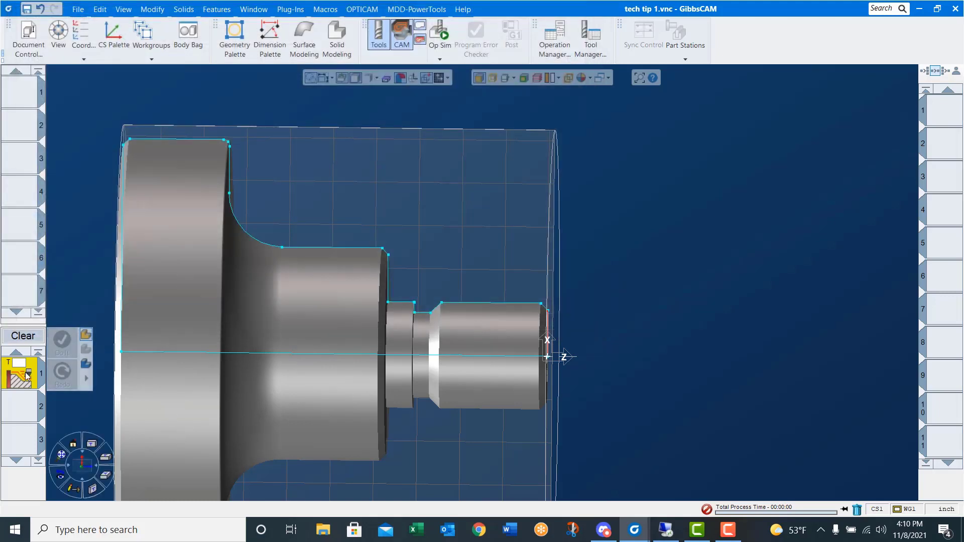
# Load the 80 deg turn Rough 'face' process, set the approach point, and generate operation 1
pyautogui.rightClick(42, 383)
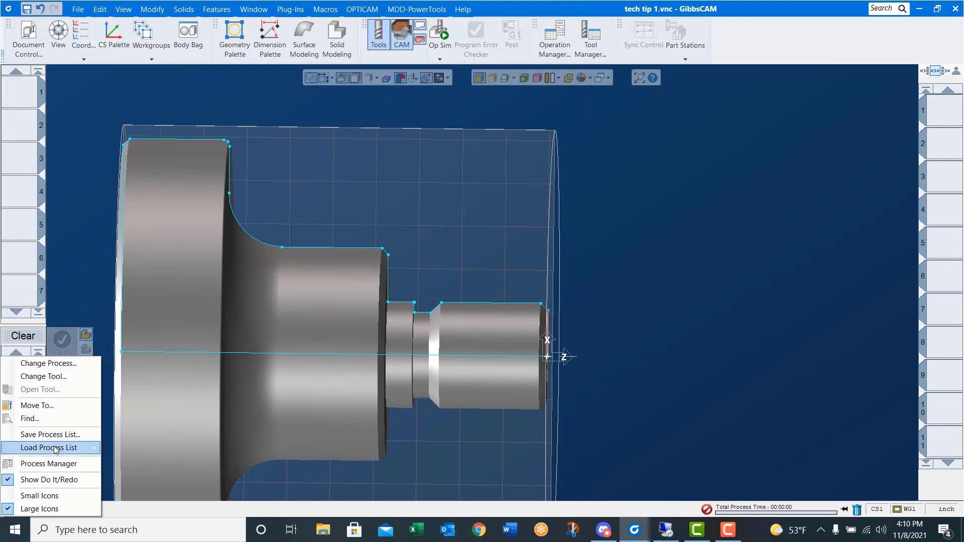
pyautogui.moveTo(62, 448)
pyautogui.moveTo(148, 477)
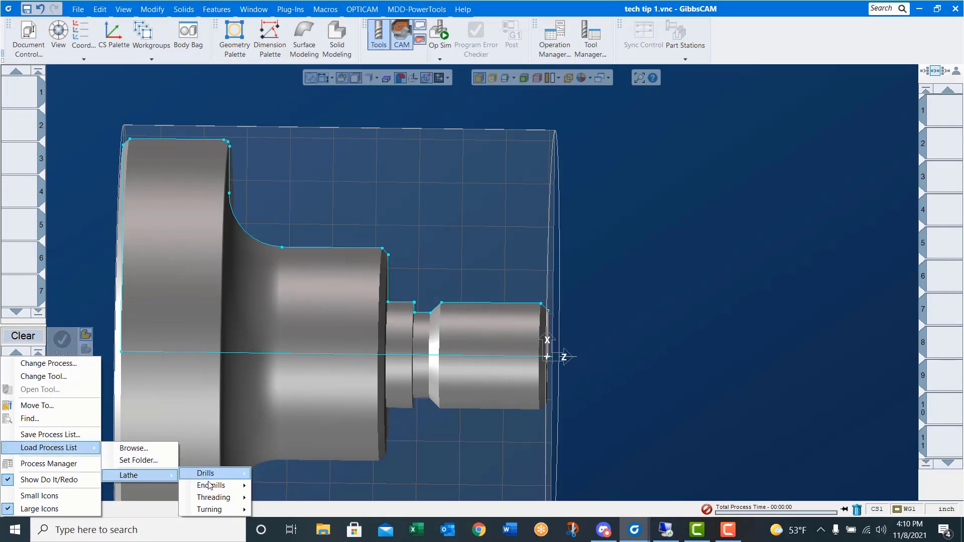
pyautogui.moveTo(243, 513)
pyautogui.moveTo(281, 512)
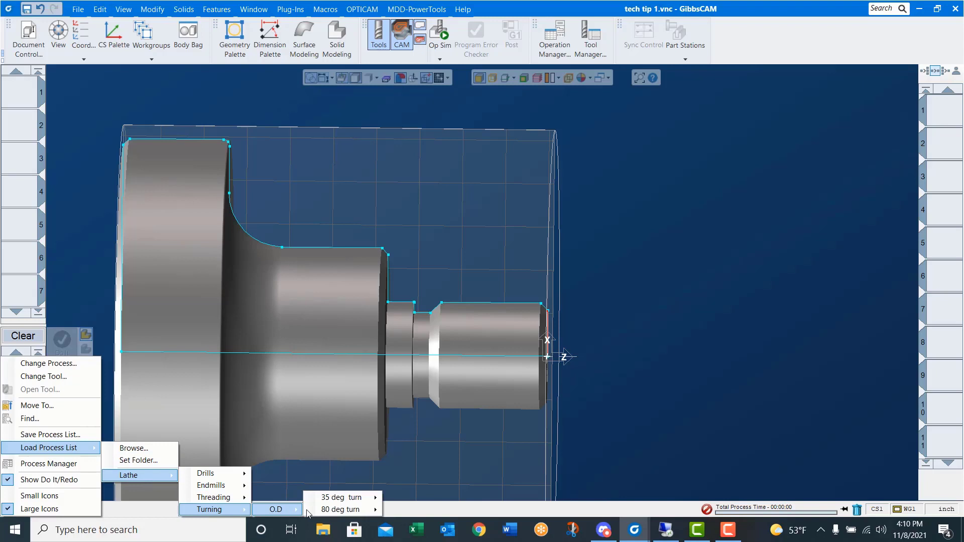
pyautogui.moveTo(352, 511)
pyautogui.moveTo(404, 509)
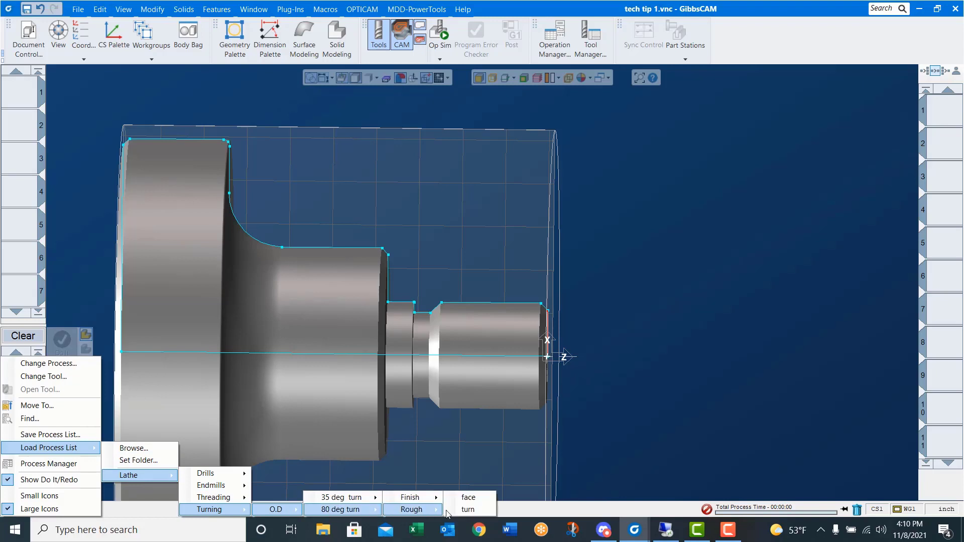
pyautogui.click(476, 498)
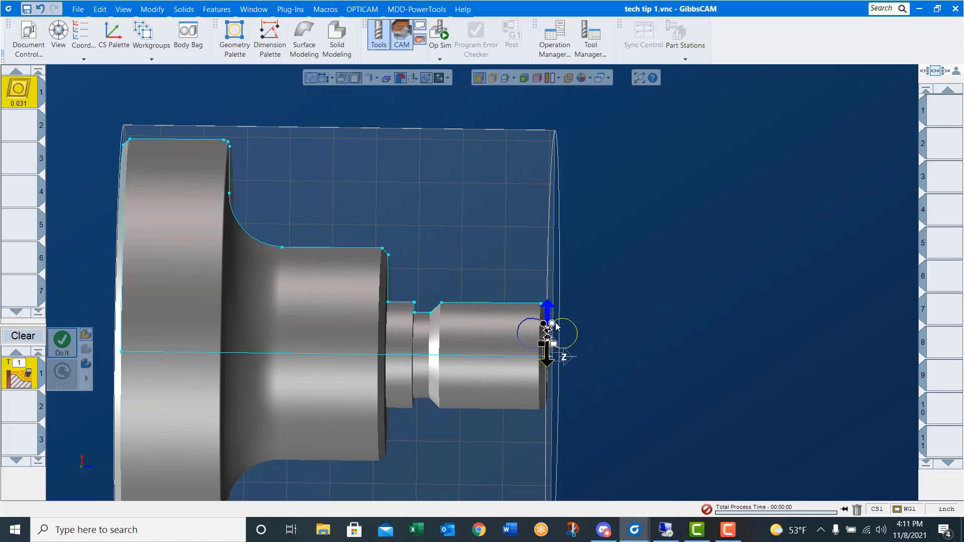
pyautogui.click(549, 107)
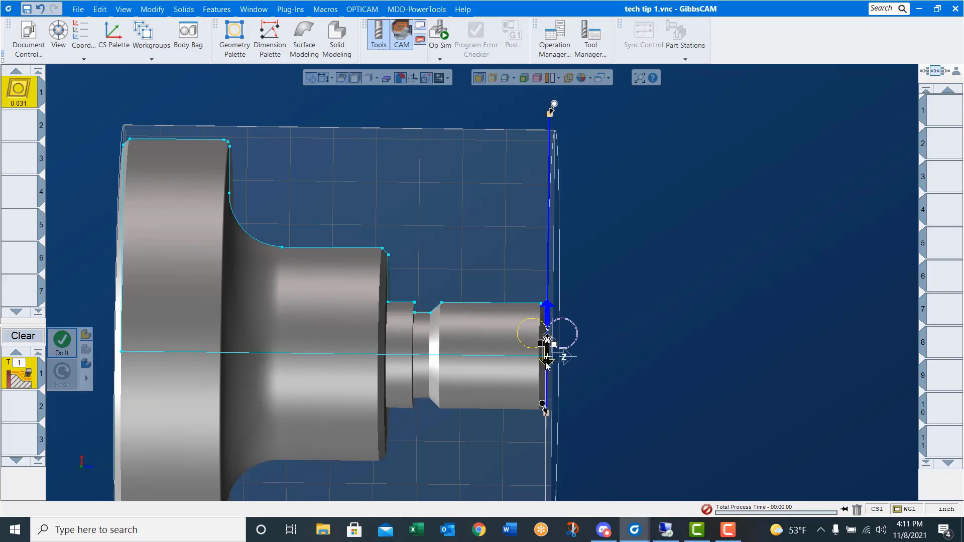
pyautogui.click(62, 341)
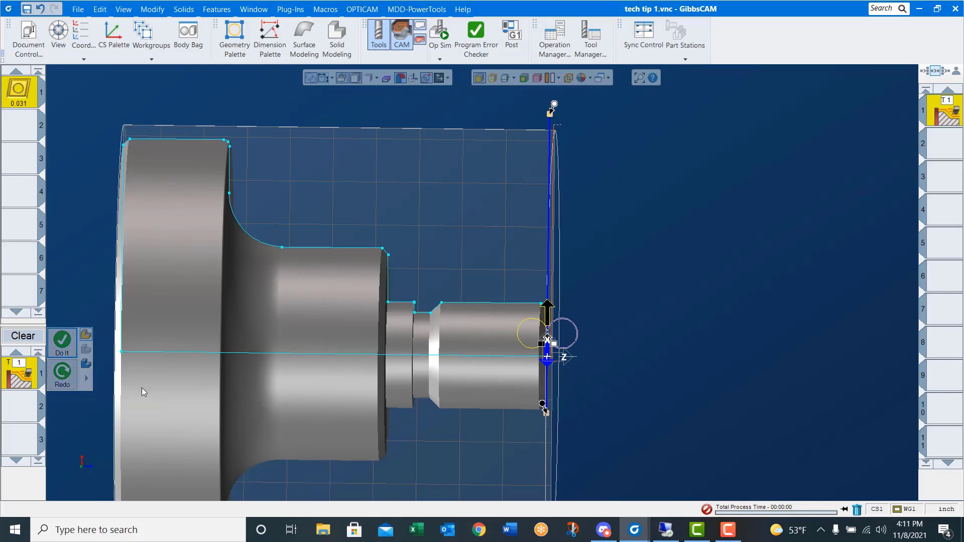
# Load the saved Lathe > Turning > O.D > 80 deg turn > Rough > turn process
pyautogui.rightClick(32, 374)
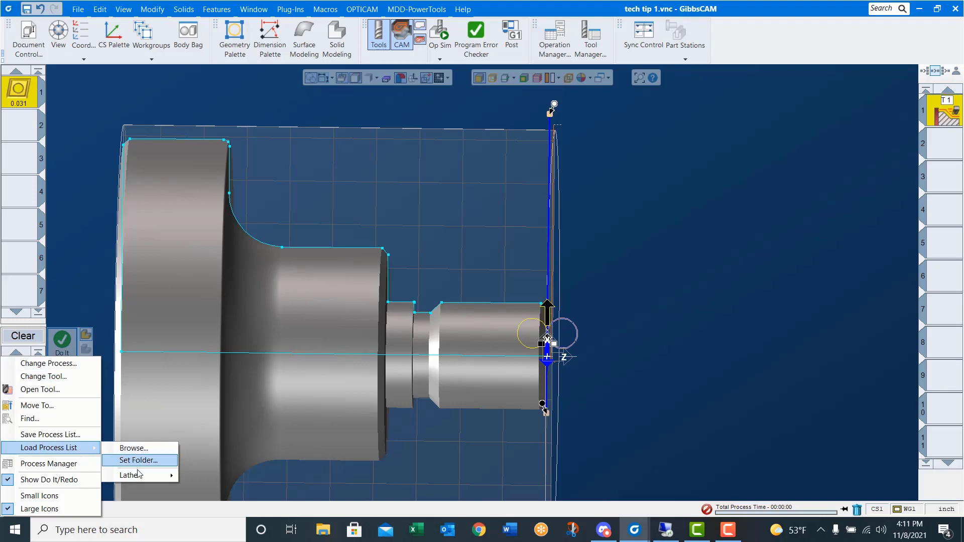
pyautogui.moveTo(153, 476)
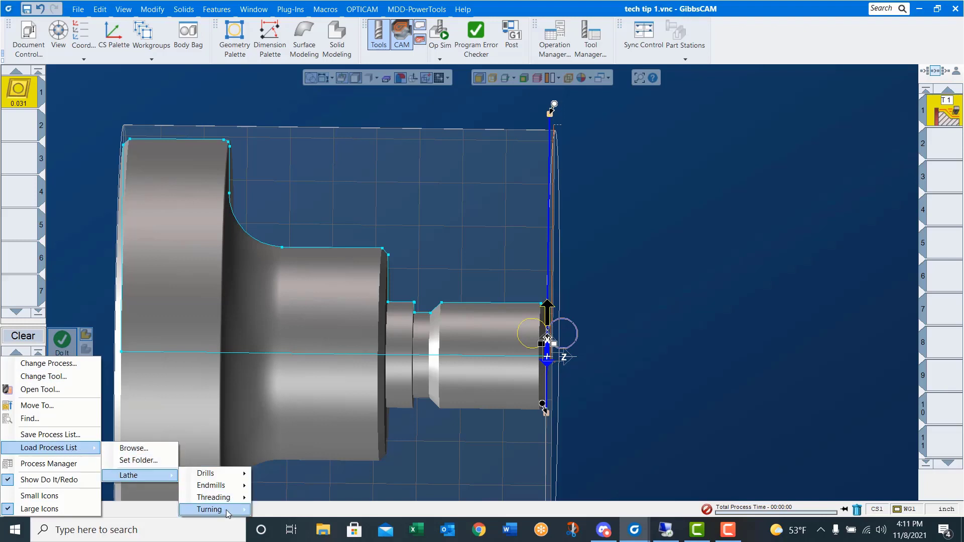
pyautogui.moveTo(230, 510)
pyautogui.moveTo(265, 512)
pyautogui.moveTo(378, 514)
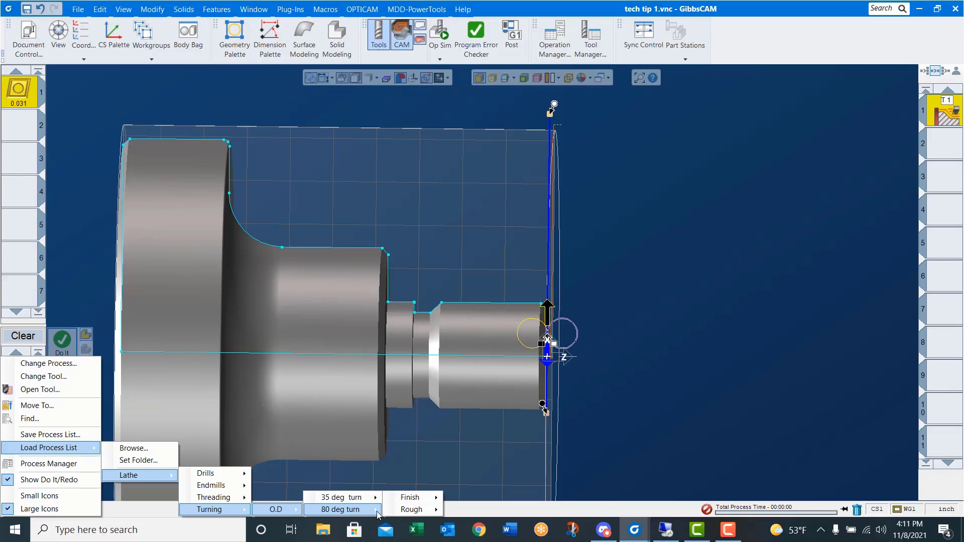
pyautogui.moveTo(422, 512)
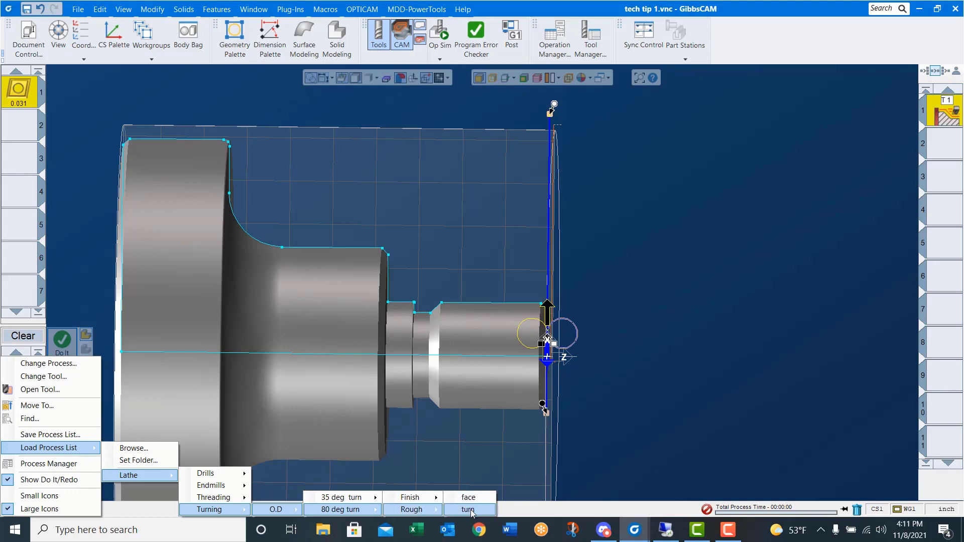
pyautogui.click(468, 510)
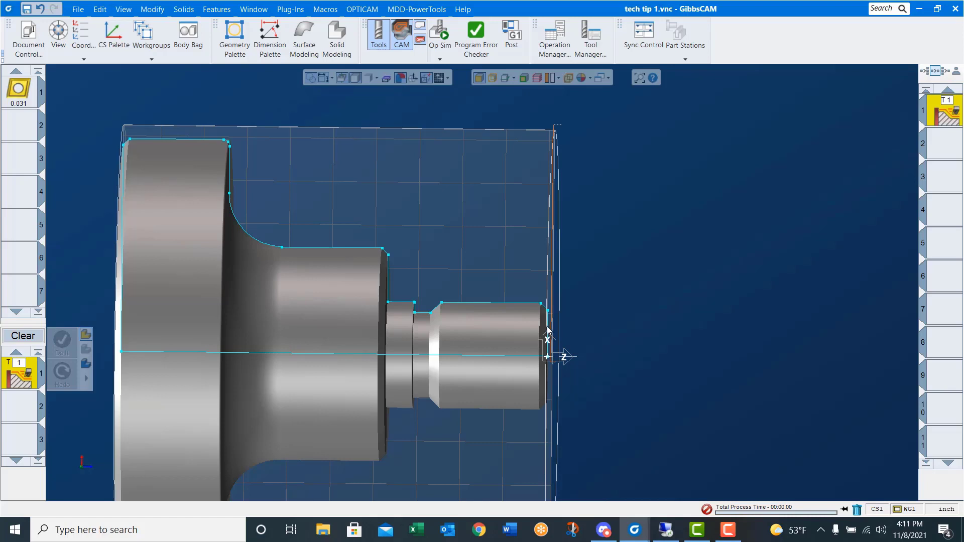
# Start at the end face, chain the outer profile, and generate roughing operation 2
pyautogui.click(547, 331)
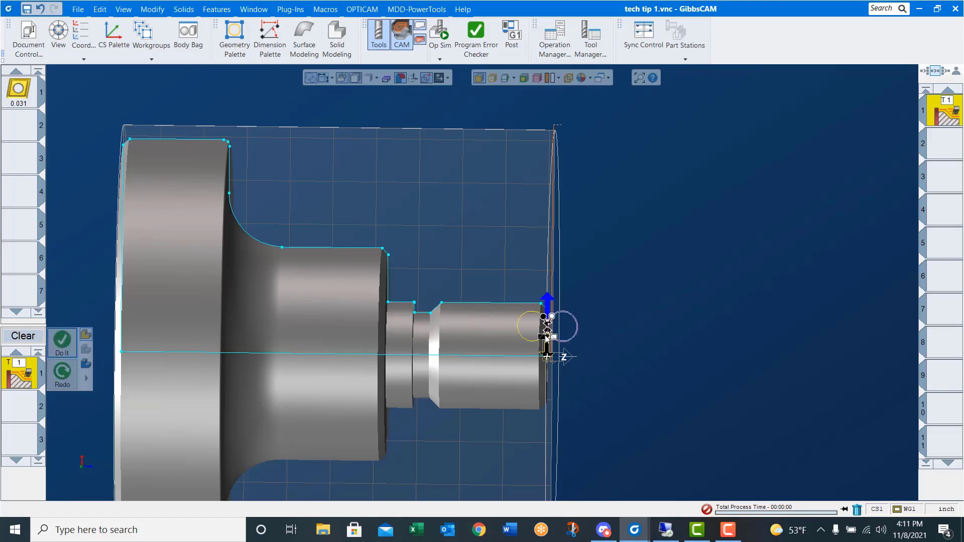
pyautogui.click(196, 139)
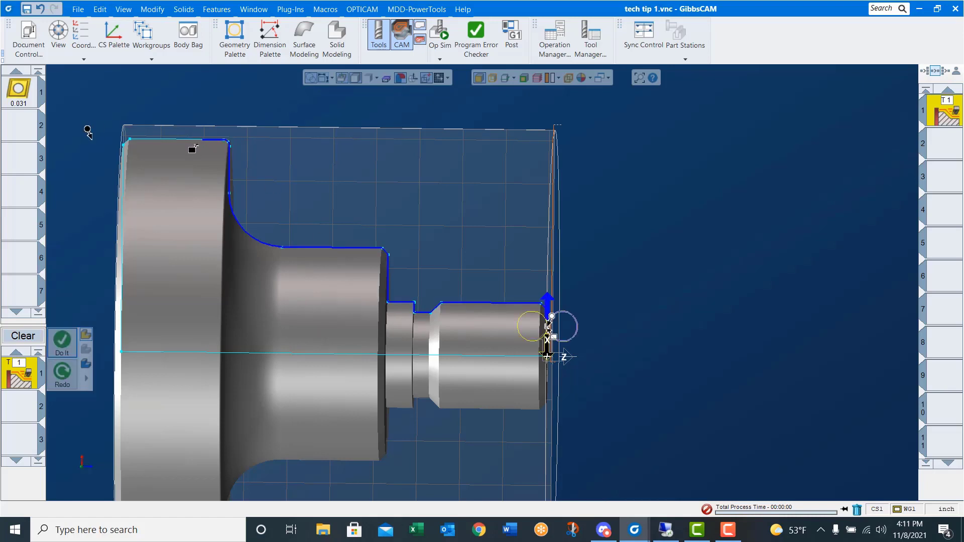
pyautogui.click(62, 345)
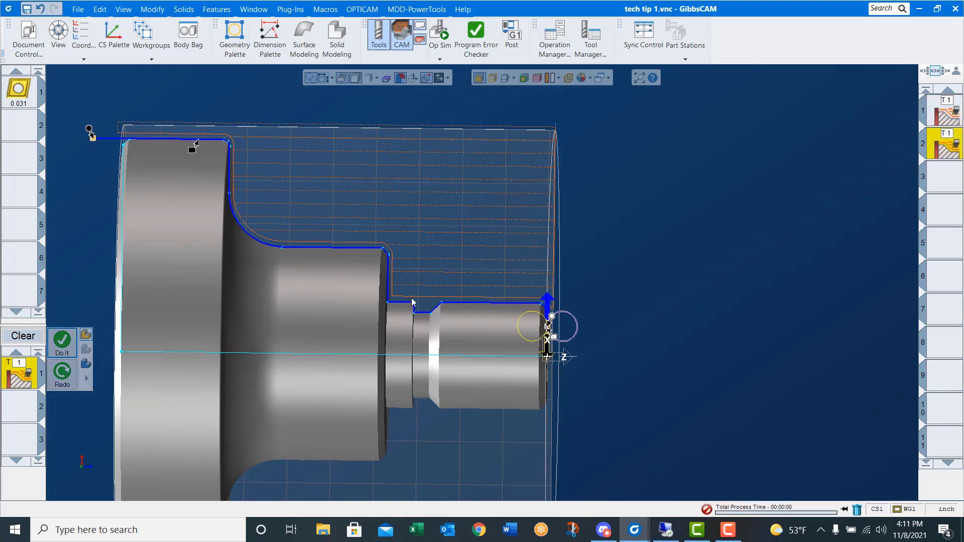
pyautogui.rightClick(28, 378)
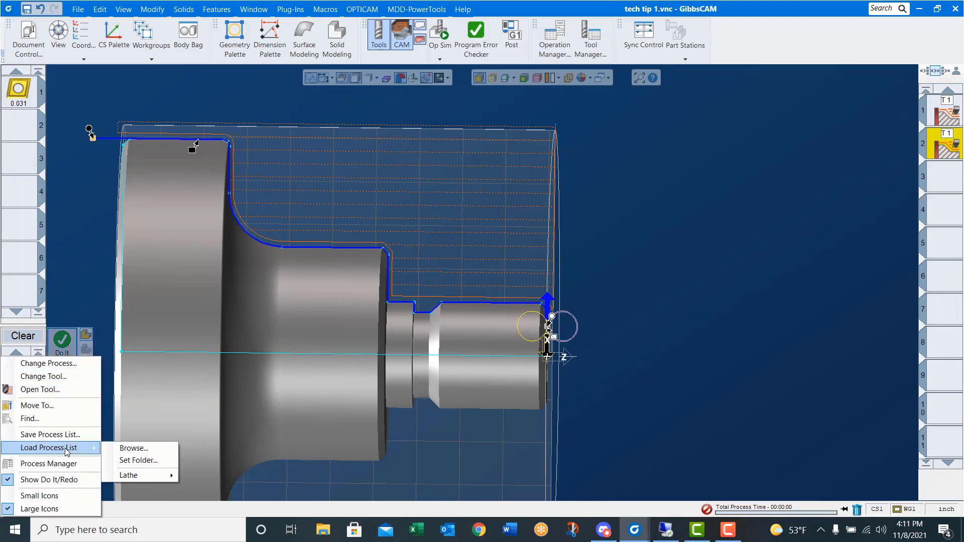
# Load the 35 deg turn rough 'turn' process, start near the groove, and generate operation 3
pyautogui.moveTo(155, 480)
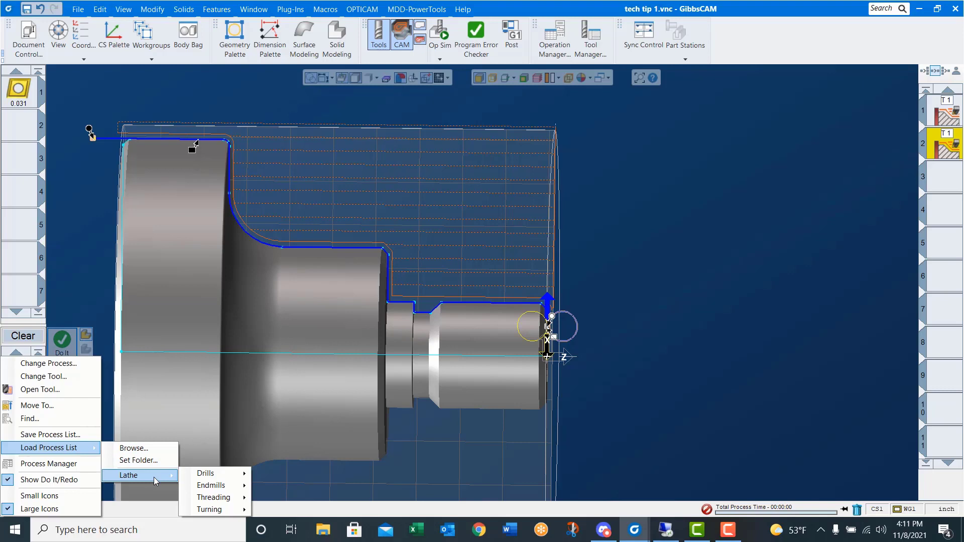
pyautogui.moveTo(216, 510)
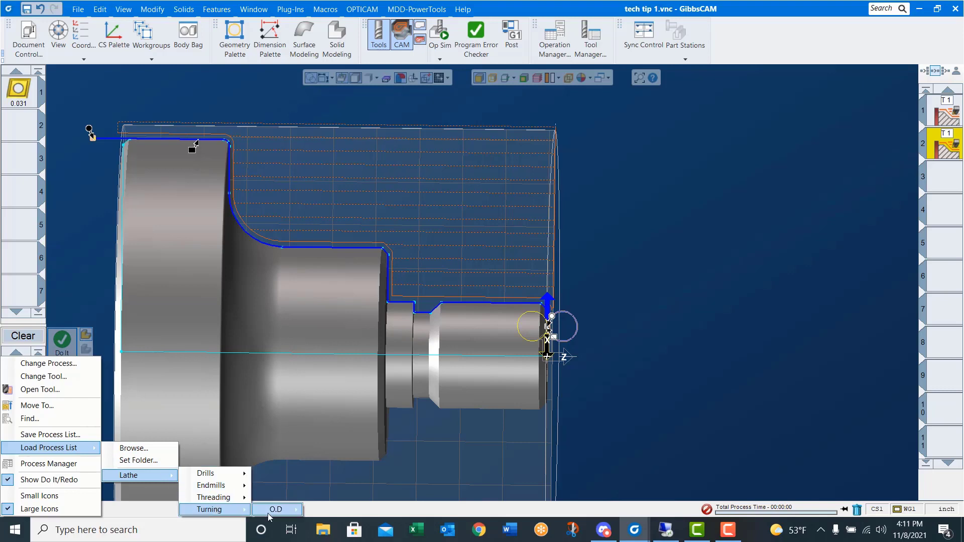
pyautogui.moveTo(271, 510)
pyautogui.moveTo(375, 499)
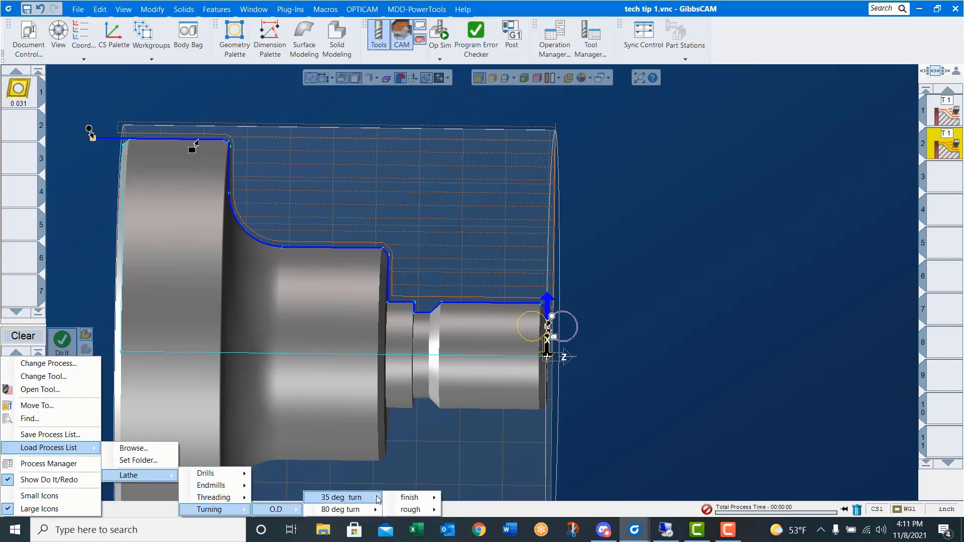
pyautogui.moveTo(416, 510)
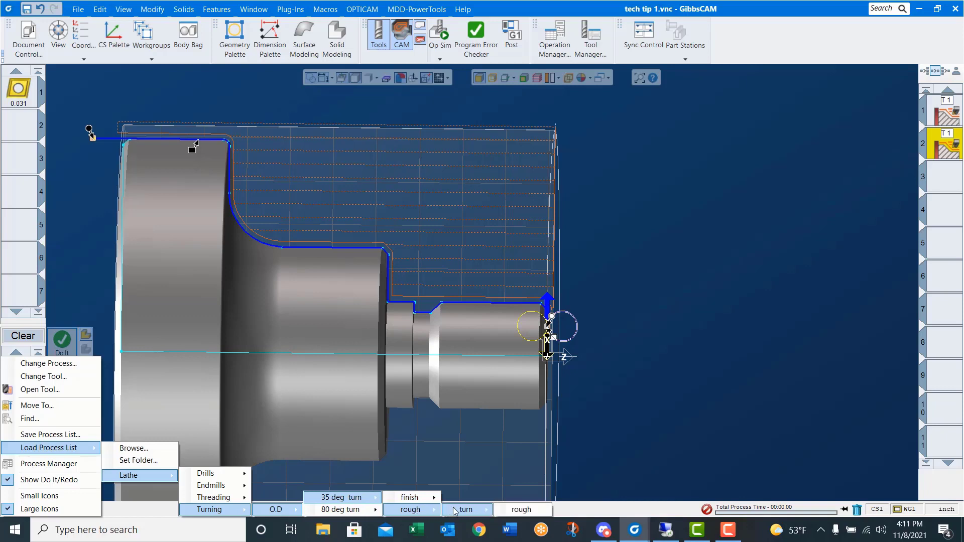
pyautogui.click(457, 510)
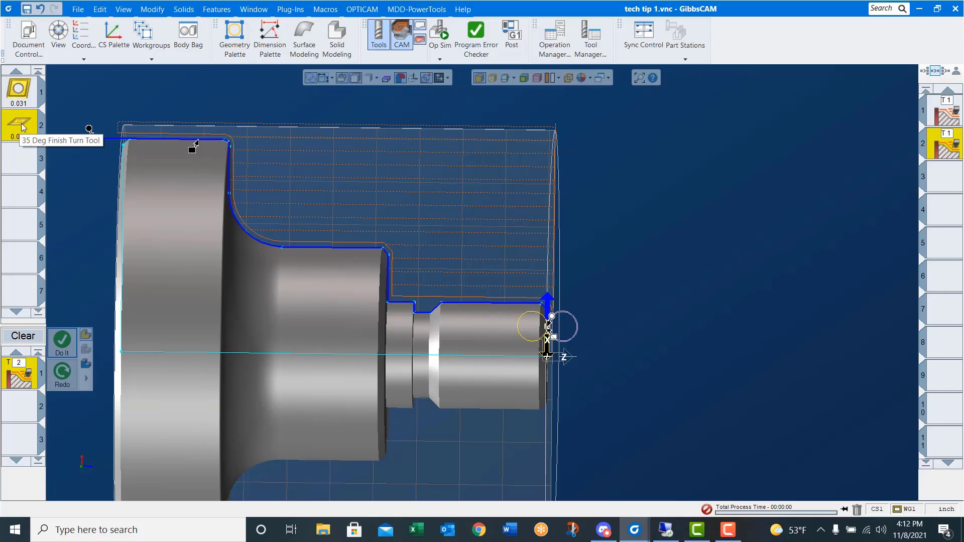
pyautogui.click(462, 303)
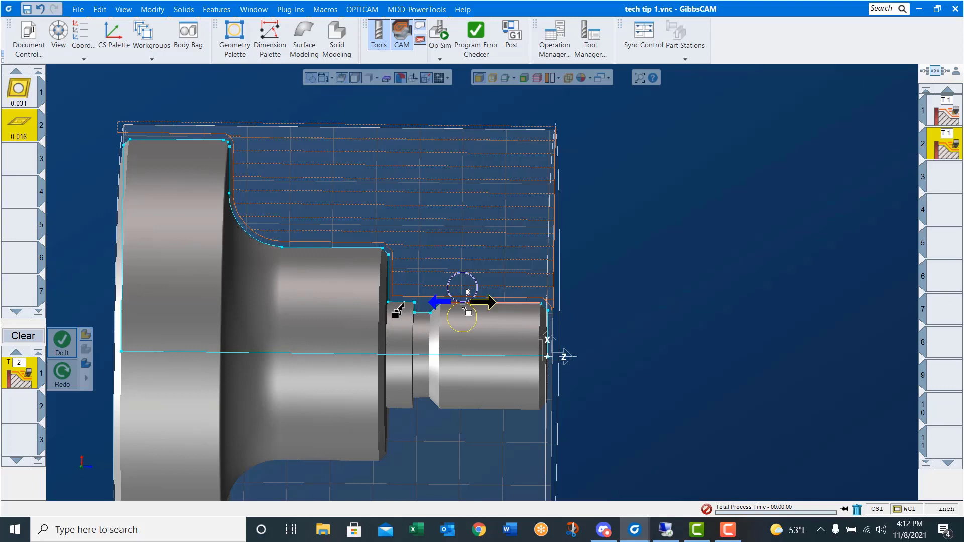
pyautogui.click(61, 341)
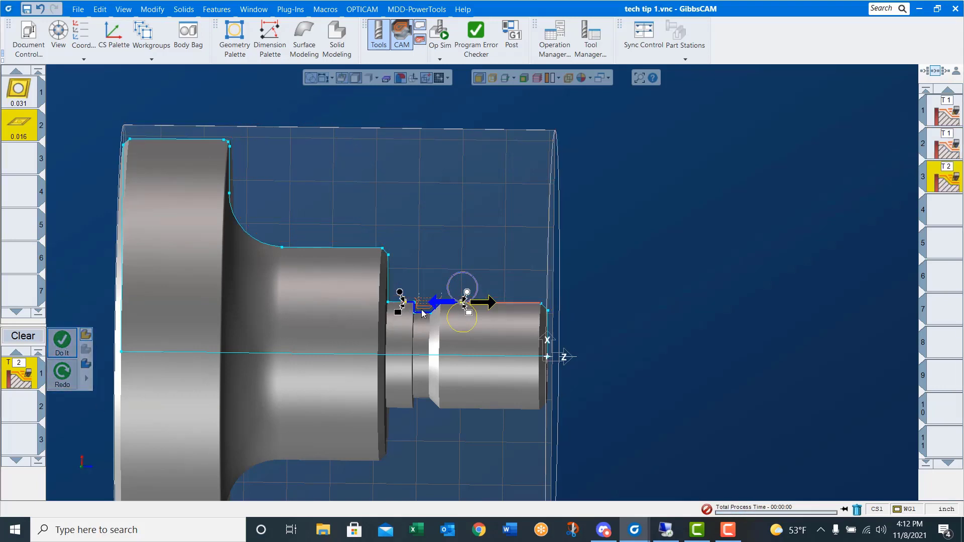
pyautogui.rightClick(23, 387)
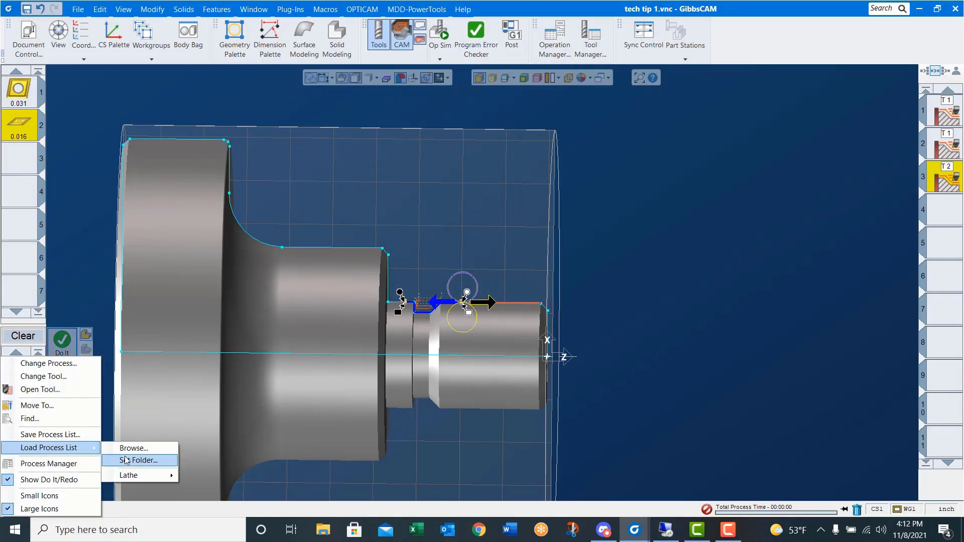
# Load the saved Lathe > Turning > O.D > 35 deg turn > finish > face process
pyautogui.moveTo(211, 509)
pyautogui.moveTo(277, 509)
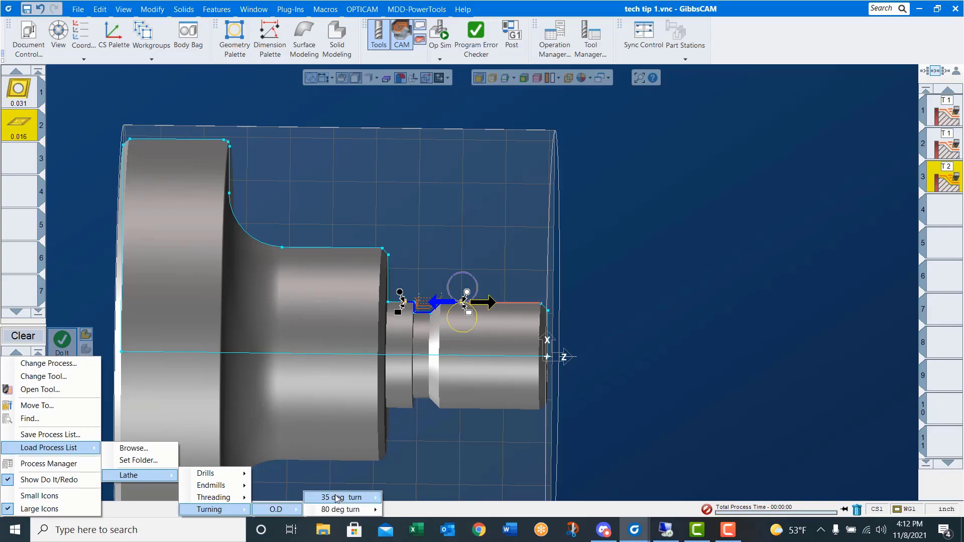
pyautogui.moveTo(366, 498)
pyautogui.moveTo(409, 498)
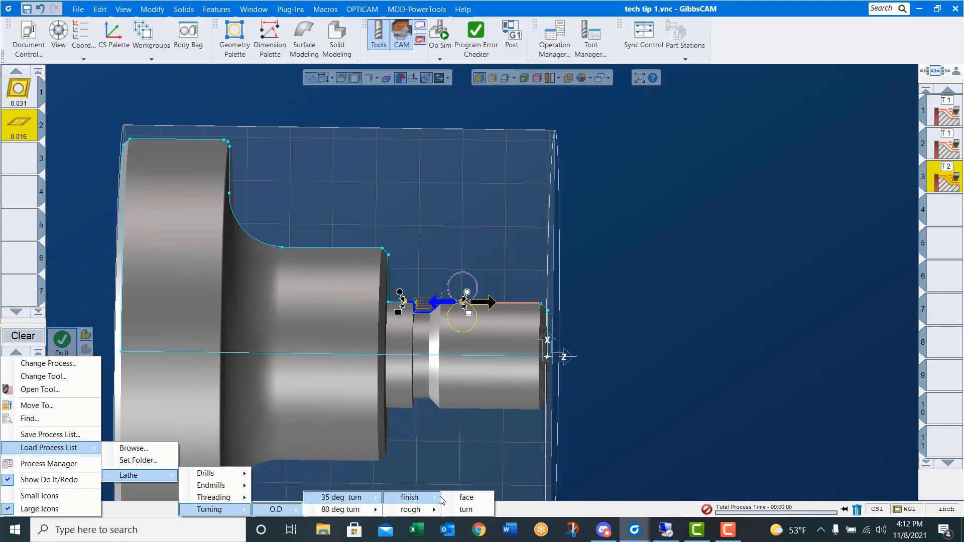
pyautogui.click(466, 498)
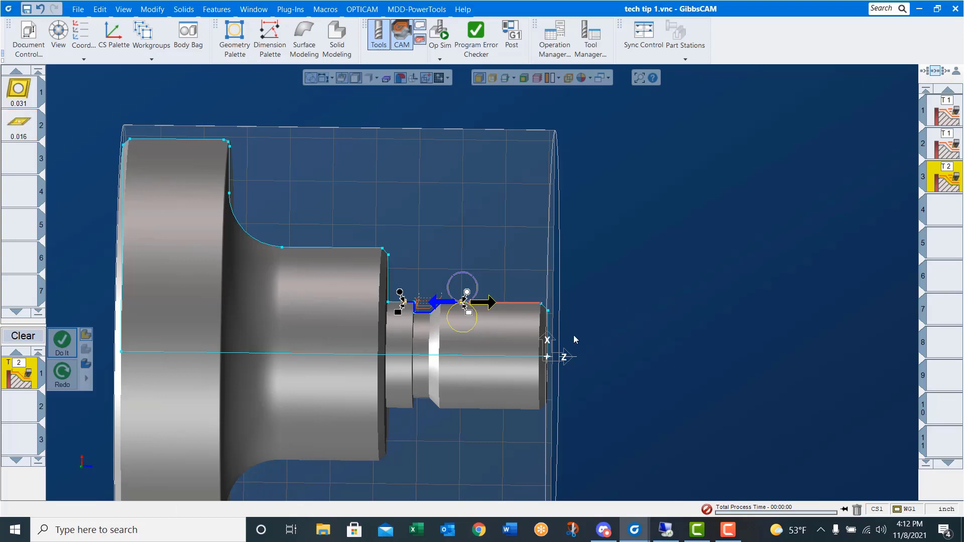
# Set start, approach and retract points on the end face, flip direction, and generate operation 4
pyautogui.click(550, 331)
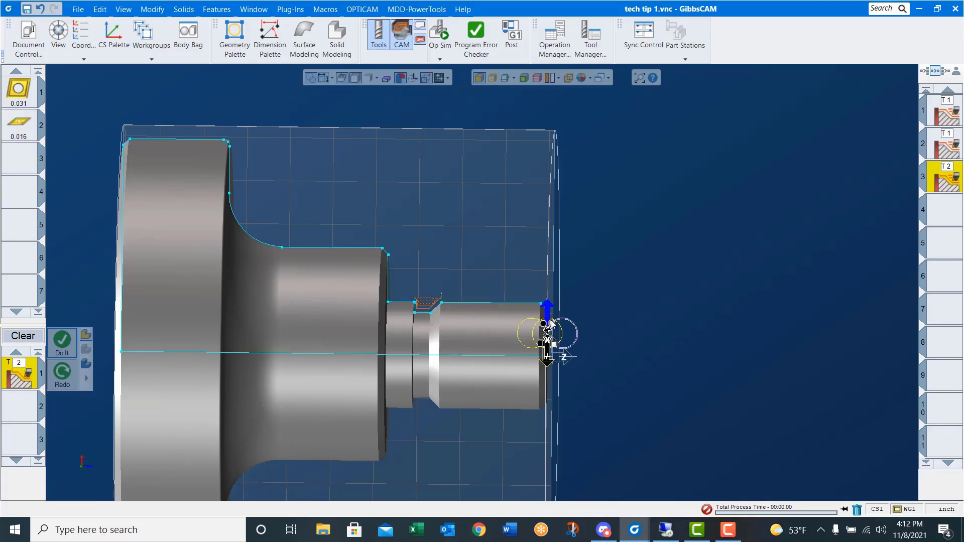
pyautogui.click(553, 108)
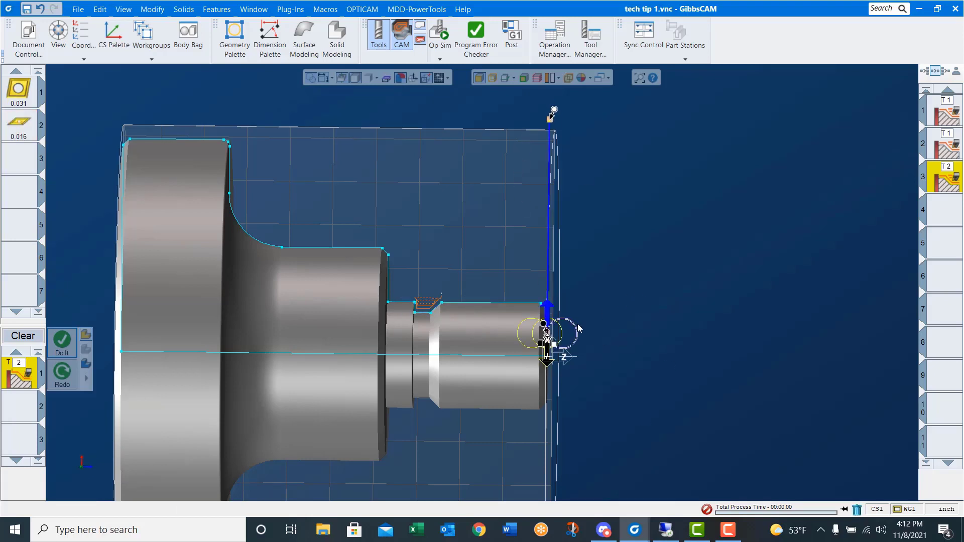
pyautogui.click(542, 427)
pyautogui.click(548, 363)
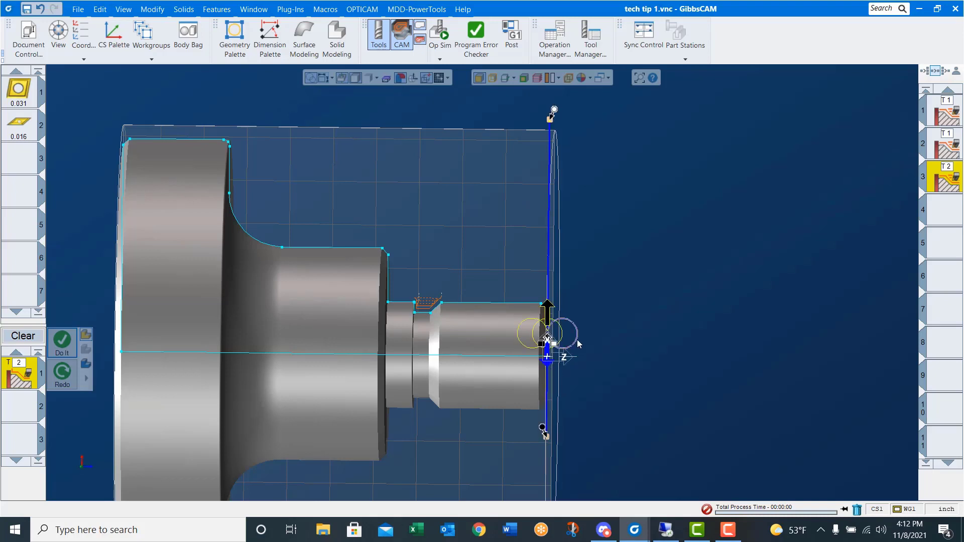
pyautogui.click(56, 346)
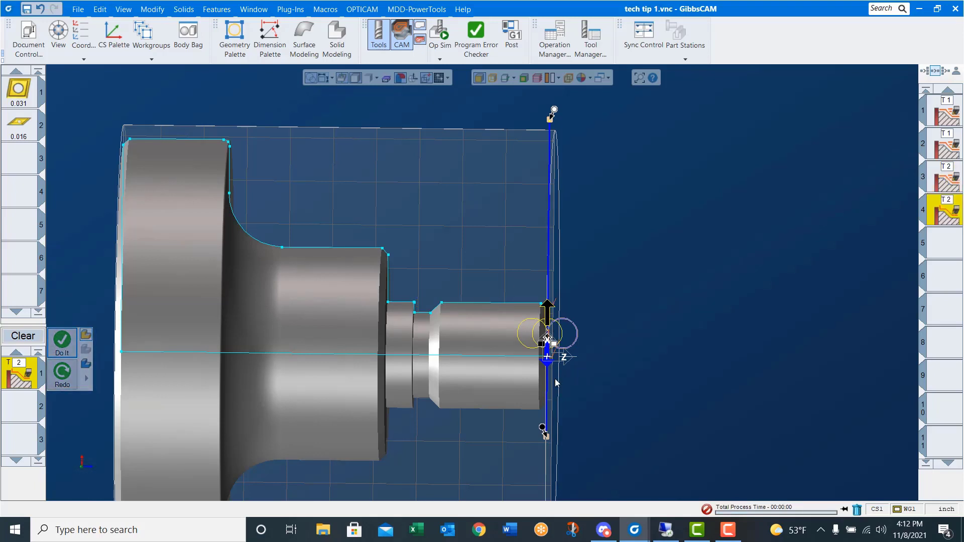
# Load the saved Lathe > Turning > O.D > 35 deg turn > finish > turn process
pyautogui.rightClick(23, 374)
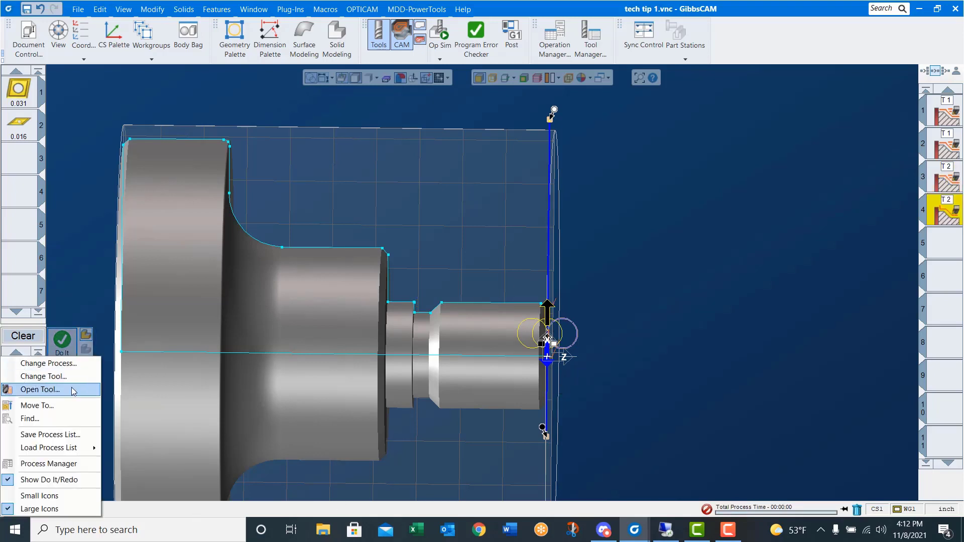
pyautogui.moveTo(73, 447)
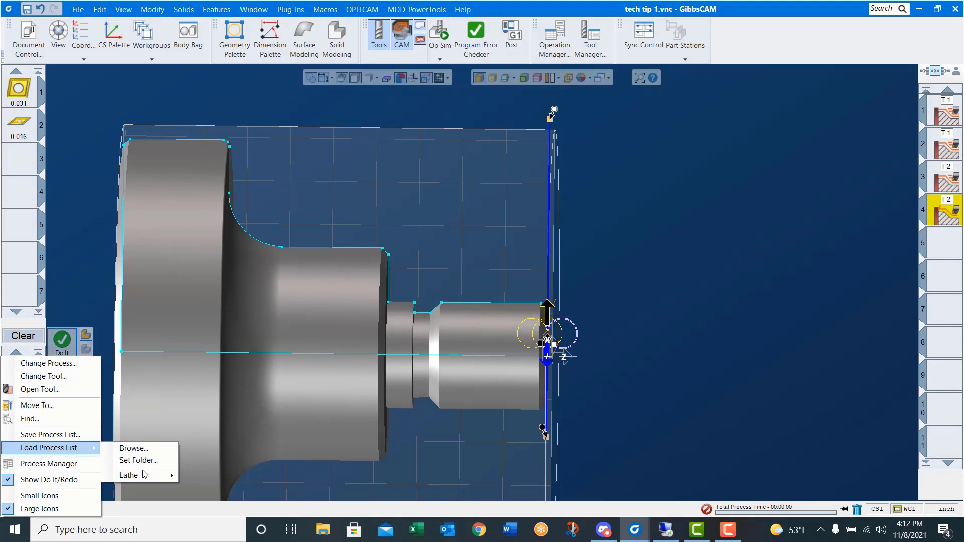
pyautogui.moveTo(140, 477)
pyautogui.moveTo(221, 510)
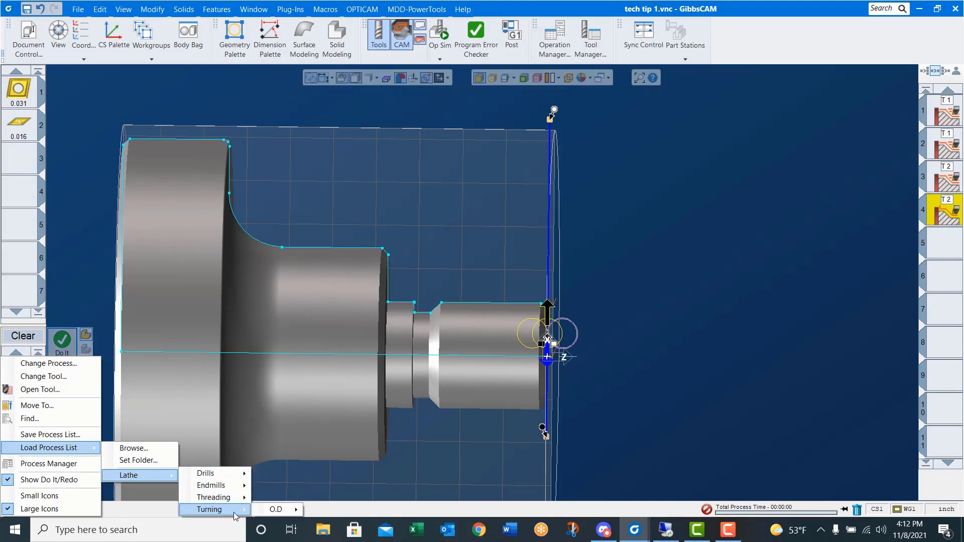
pyautogui.moveTo(271, 510)
pyautogui.moveTo(326, 498)
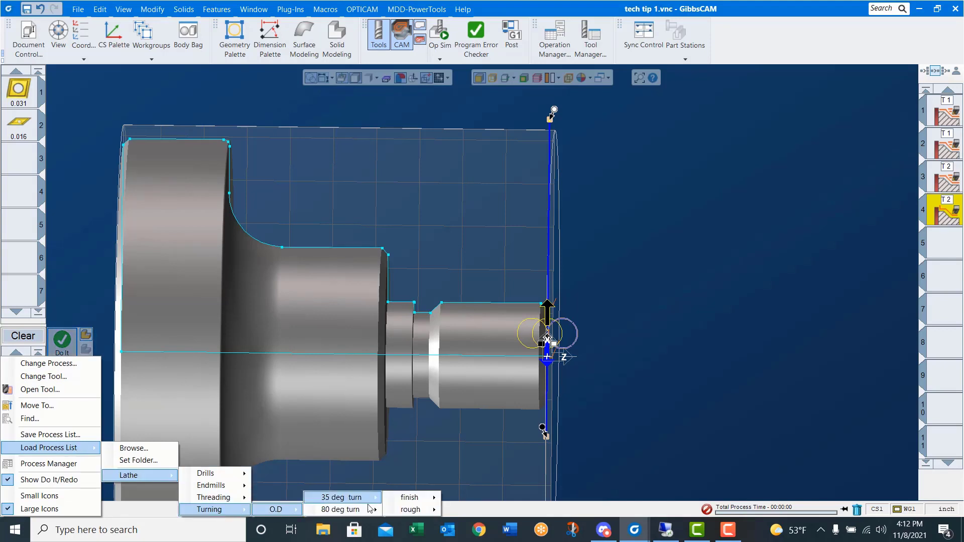
pyautogui.moveTo(428, 500)
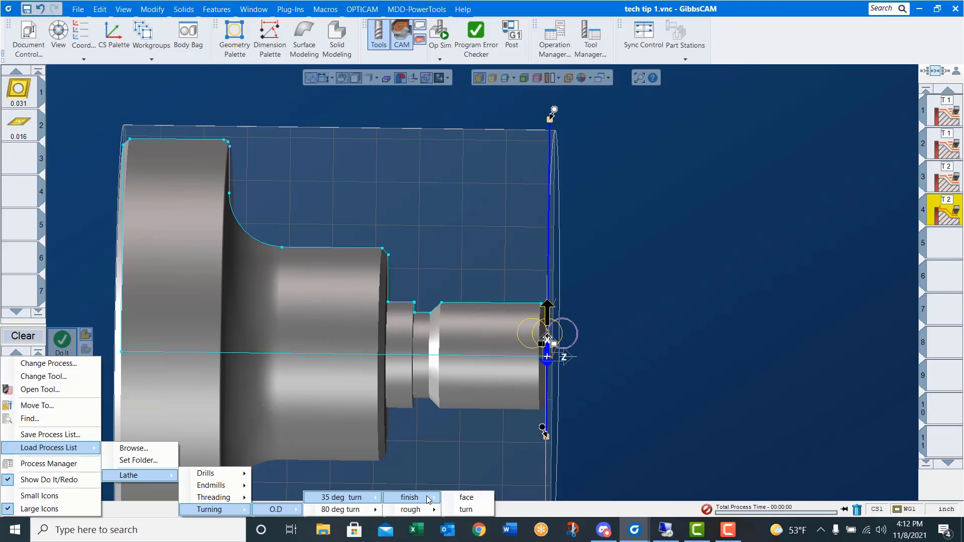
pyautogui.click(462, 510)
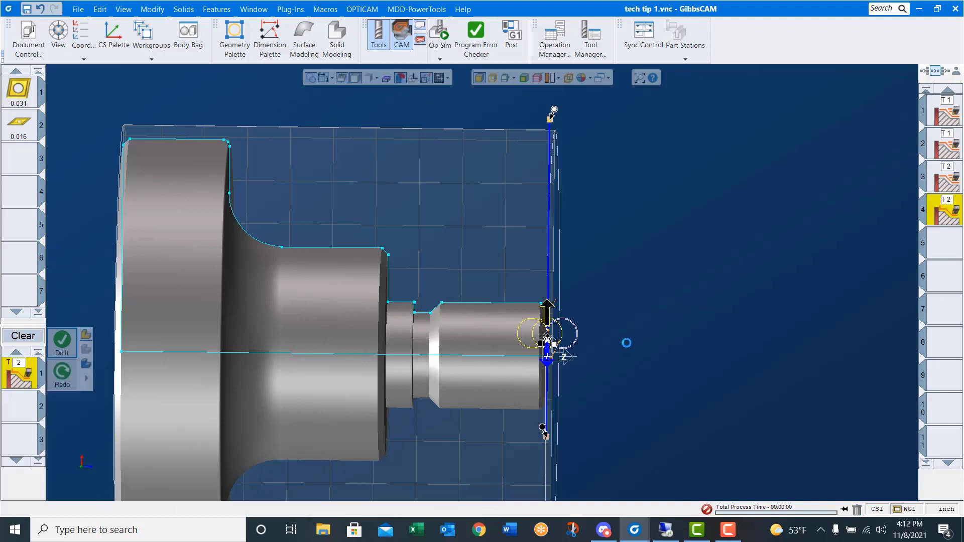
# Chain the outer contour from the end face, extend it past the stock, and generate operation 5
pyautogui.click(547, 334)
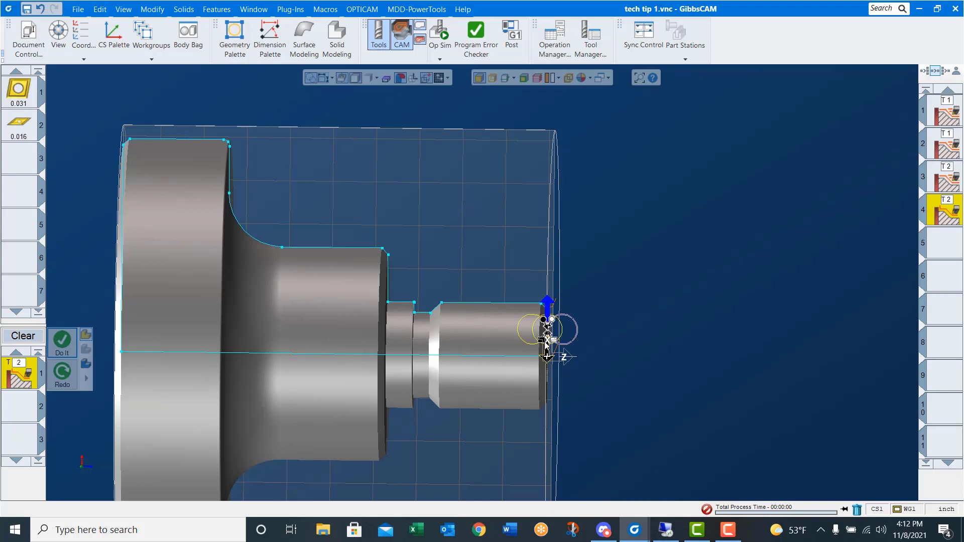
pyautogui.click(156, 136)
pyautogui.moveTo(158, 133); pyautogui.dragTo(91, 133)
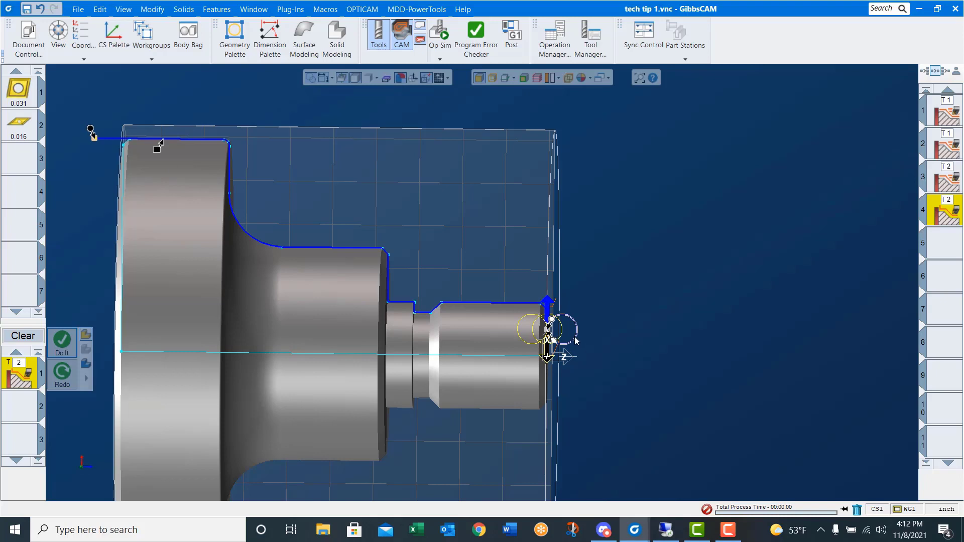
pyautogui.click(61, 351)
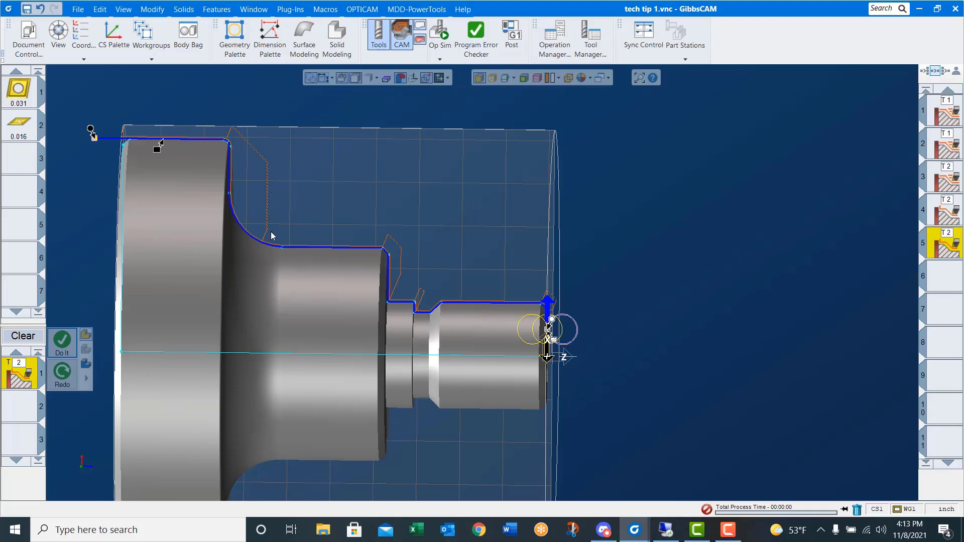
# Load the Imperial 1_8 O.D. thread process and generate threading operation 6 with tool 3
pyautogui.rightClick(18, 380)
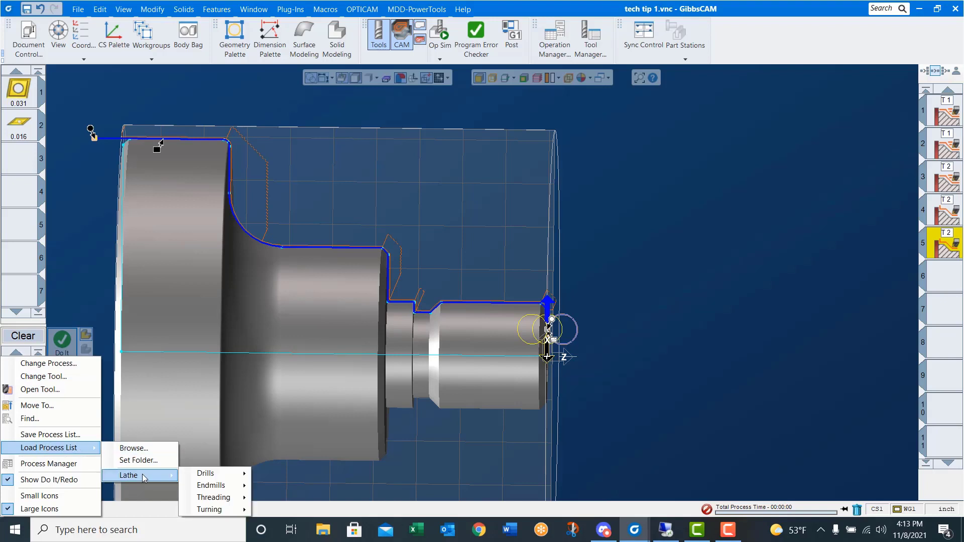
pyautogui.moveTo(225, 500)
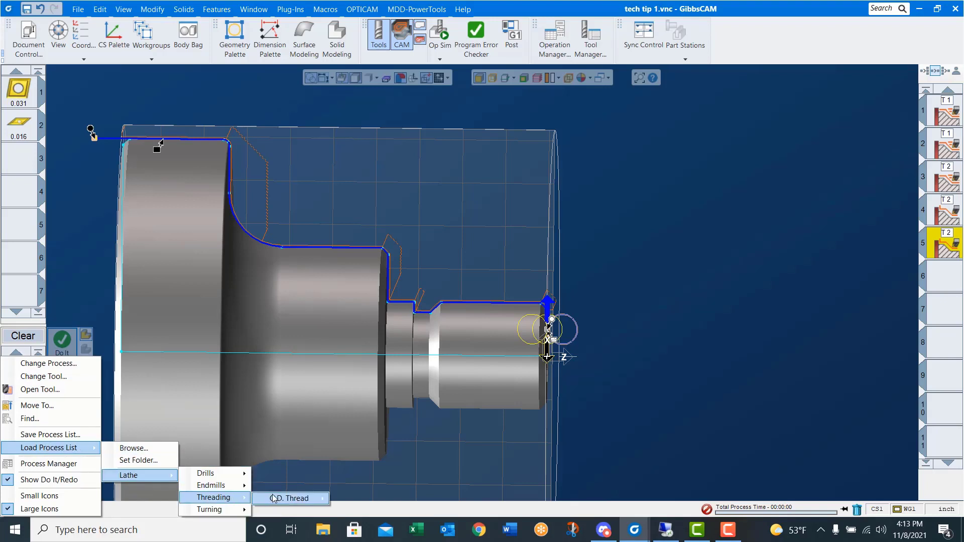
pyautogui.moveTo(314, 503)
pyautogui.moveTo(362, 508)
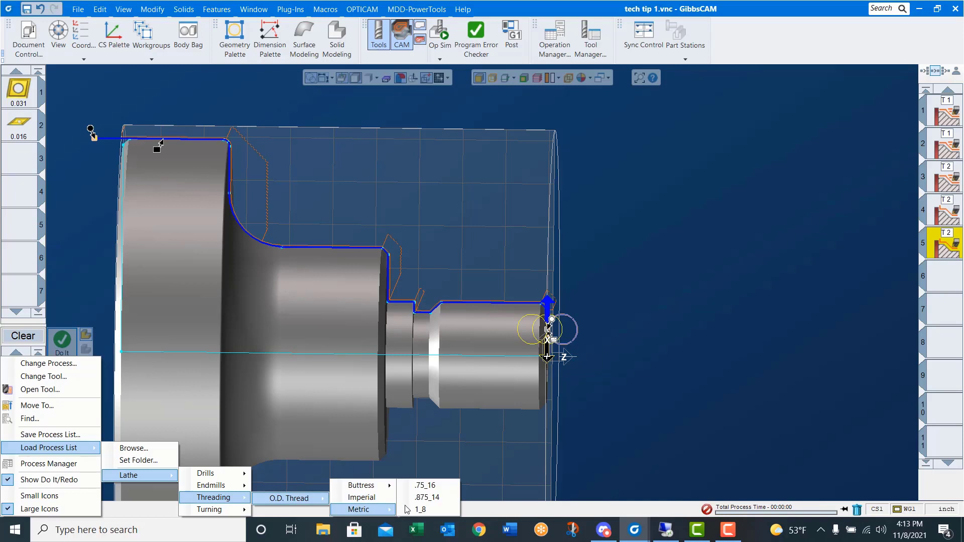
pyautogui.click(431, 509)
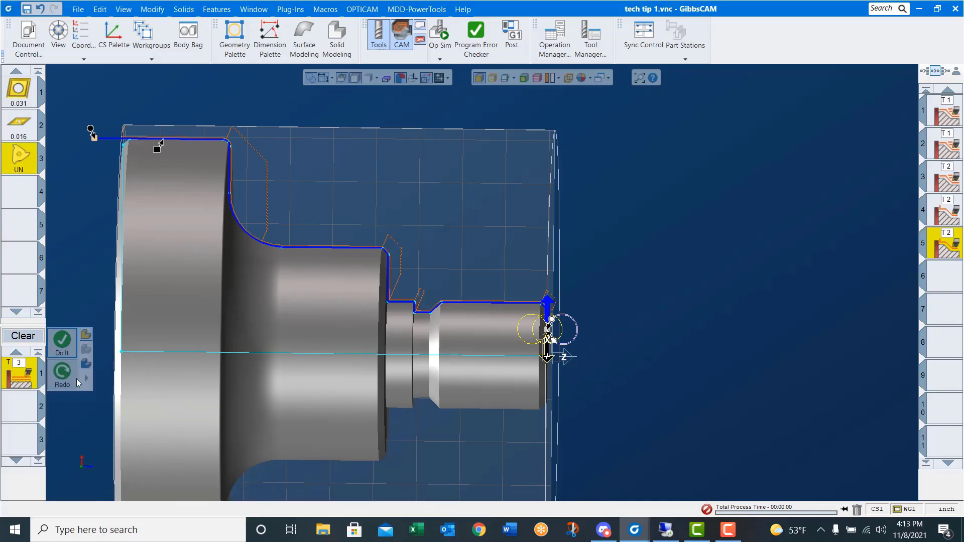
pyautogui.click(62, 341)
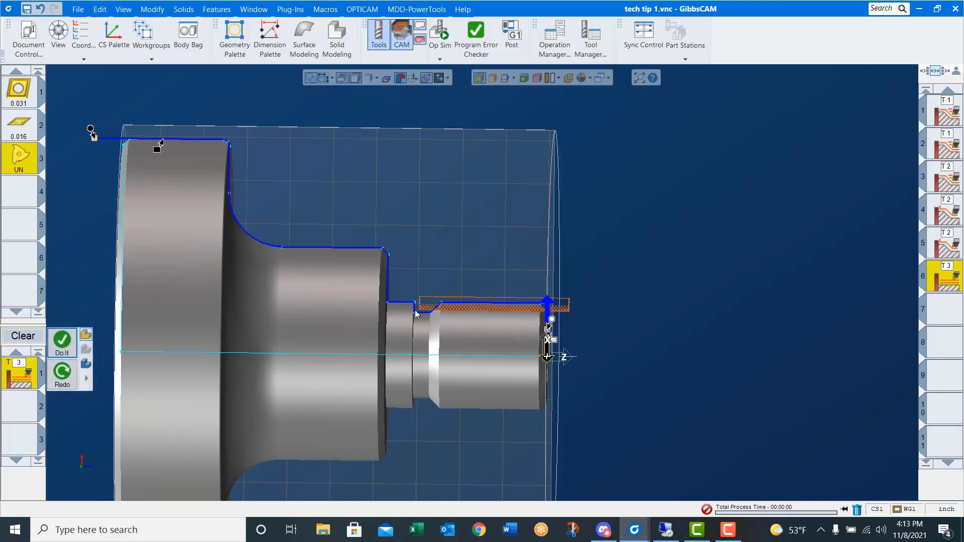
pyautogui.doubleClick(26, 382)
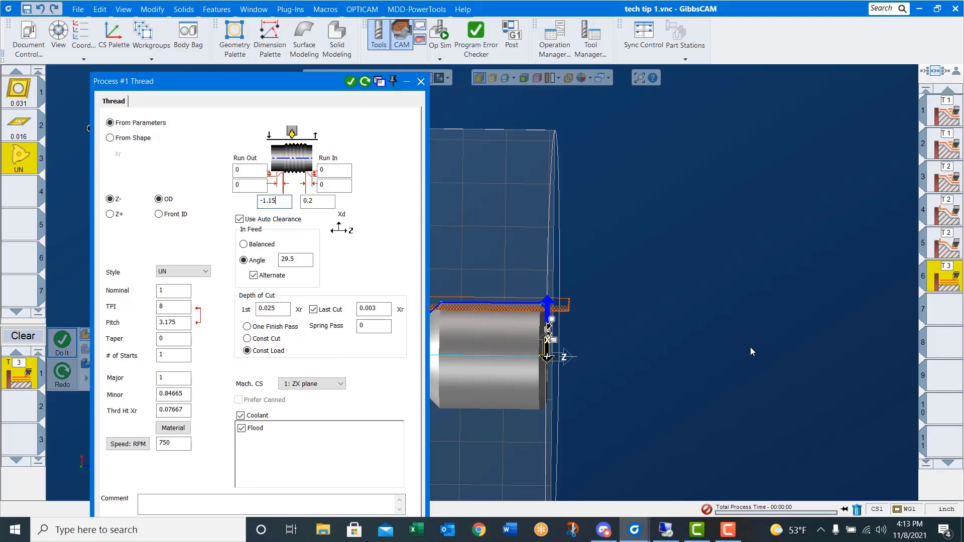
# Regenerate threading operation 6 using the UN, 1 inch nominal, 8 TPI thread settings
pyautogui.click(365, 82)
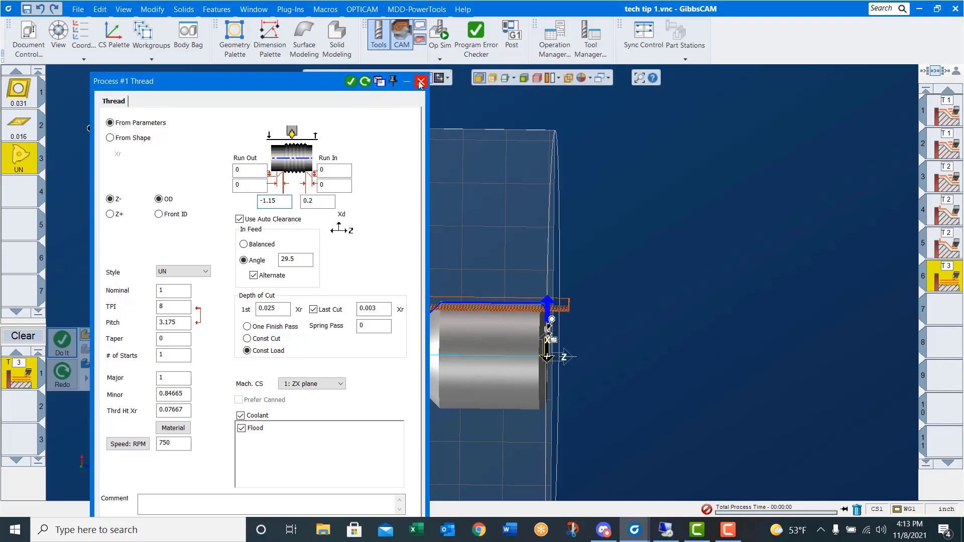
pyautogui.click(421, 81)
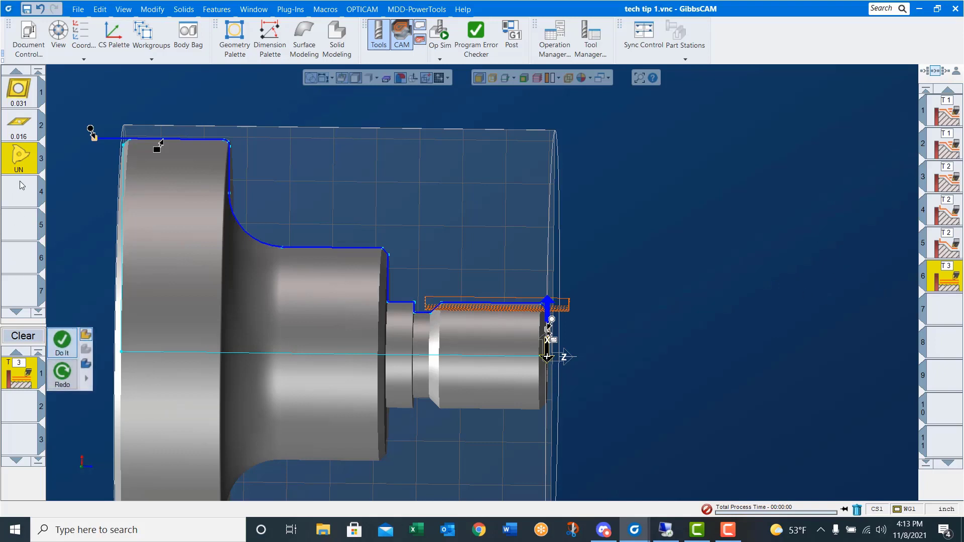
# Overwrite 1_8.prc2 in the Threading > O.D. Thread > Imperial folder with the updated process list
pyautogui.rightClick(26, 385)
pyautogui.click(53, 434)
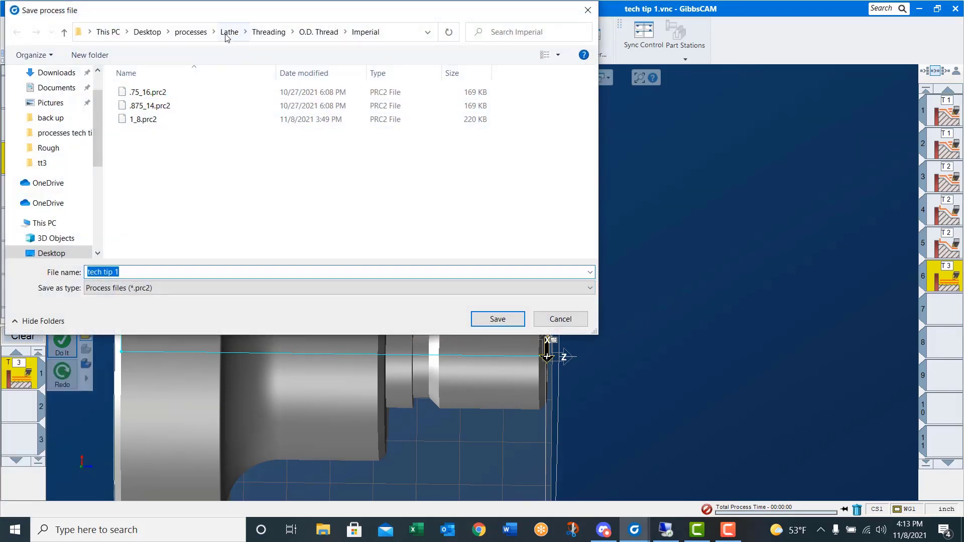
pyautogui.click(269, 32)
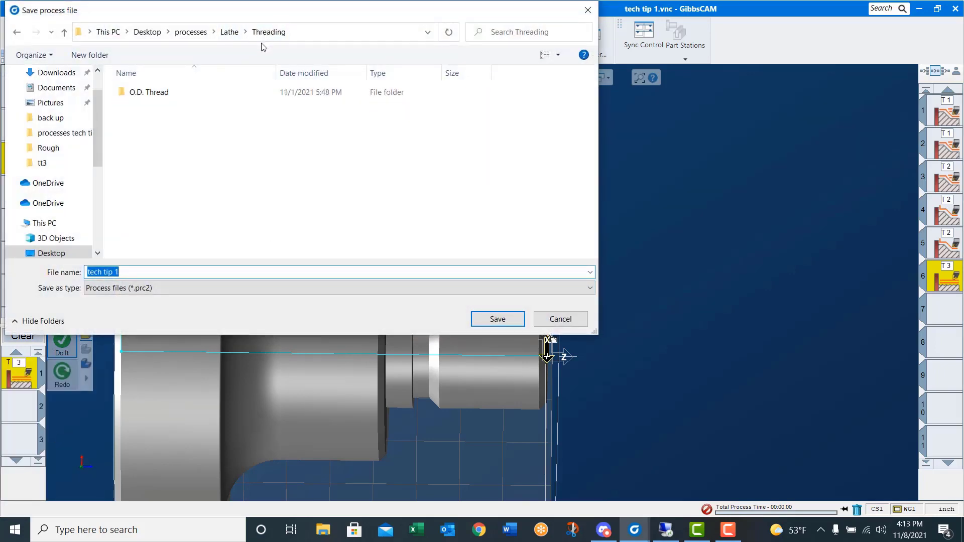
pyautogui.doubleClick(139, 94)
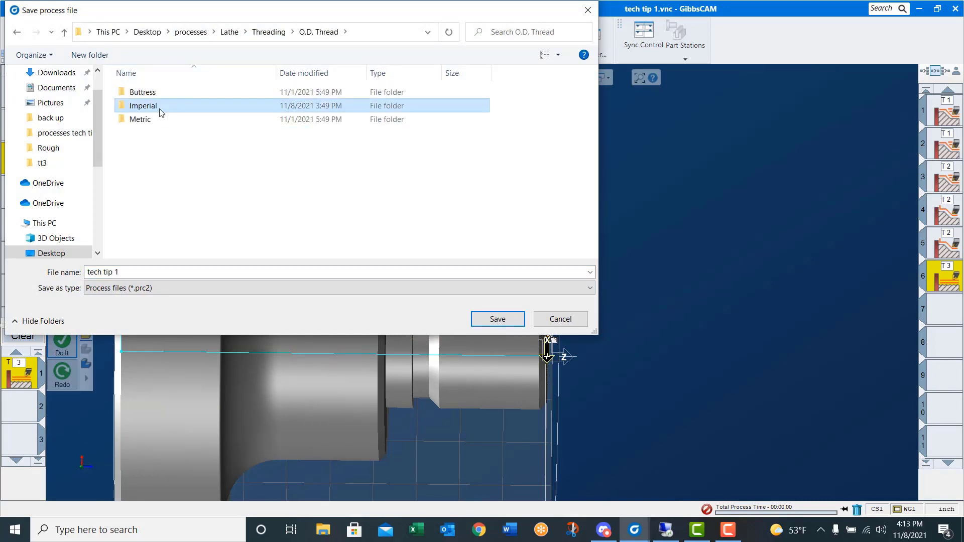
pyautogui.doubleClick(155, 107)
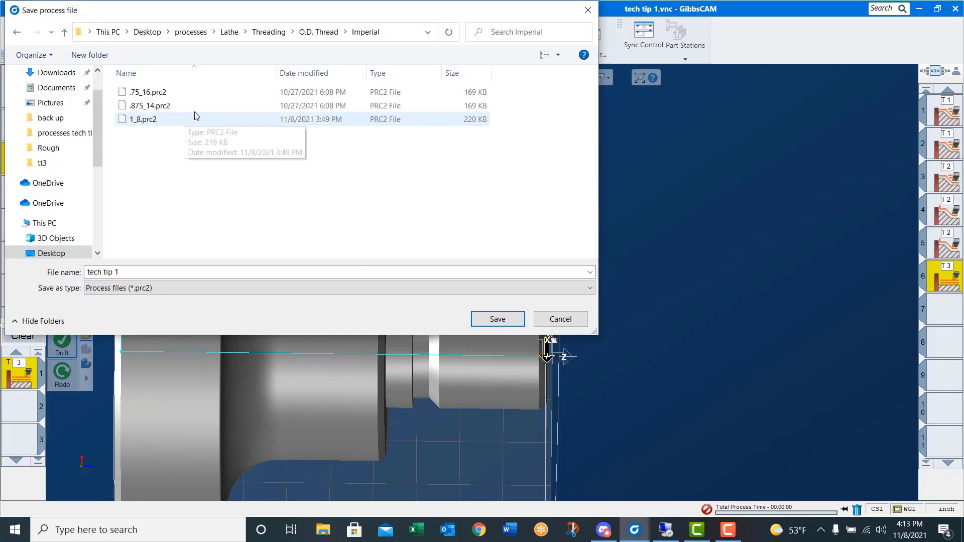
pyautogui.click(145, 123)
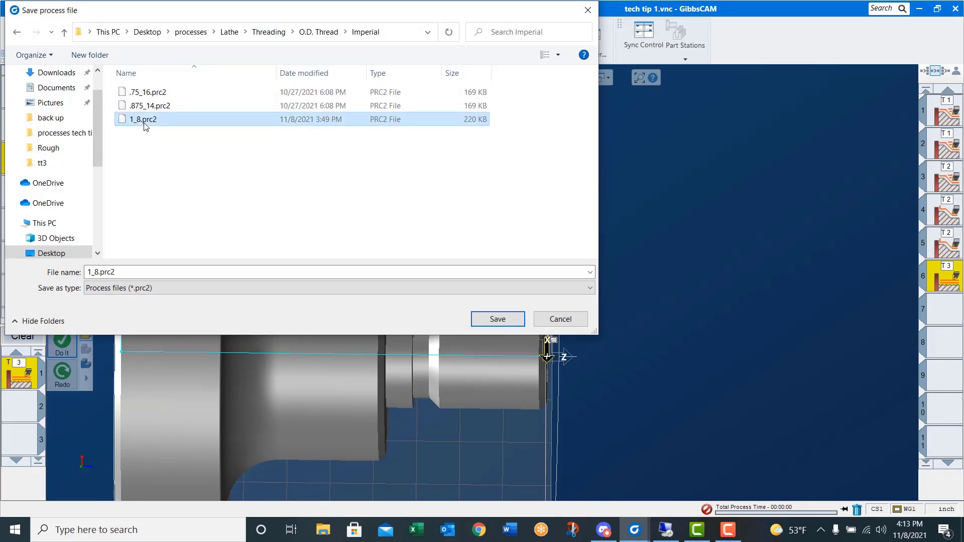
pyautogui.click(501, 320)
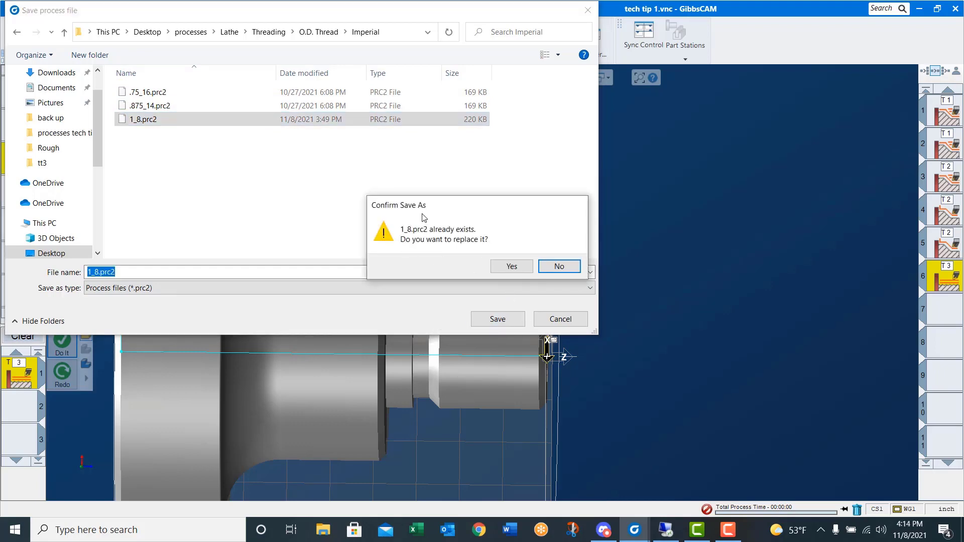
pyautogui.click(516, 267)
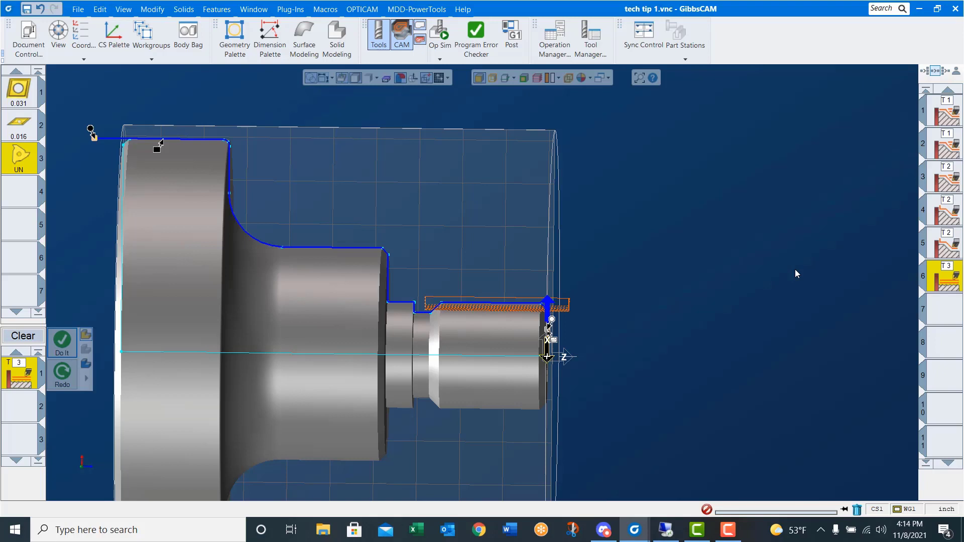
# Launch Op Sim and play the machining simulation with the stock rendered
pyautogui.click(440, 34)
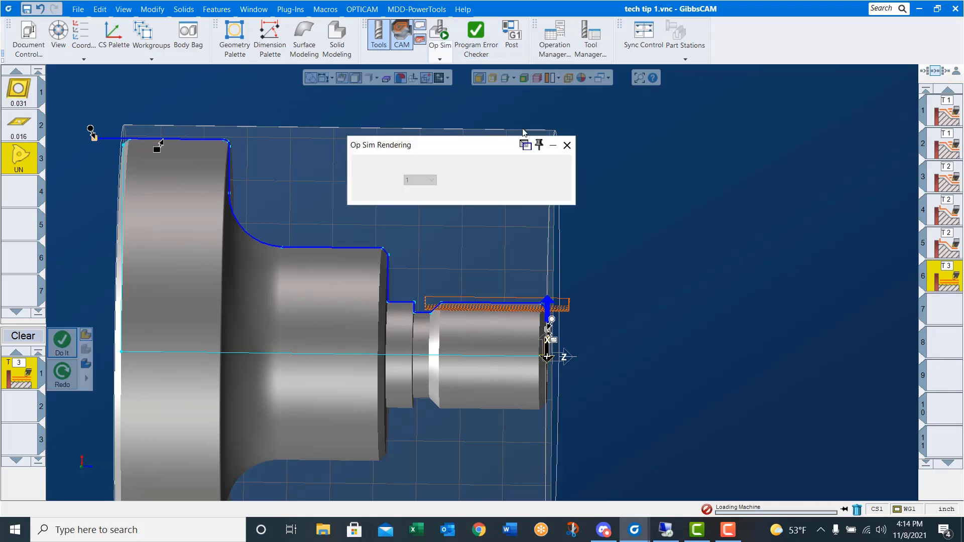
pyautogui.click(514, 184)
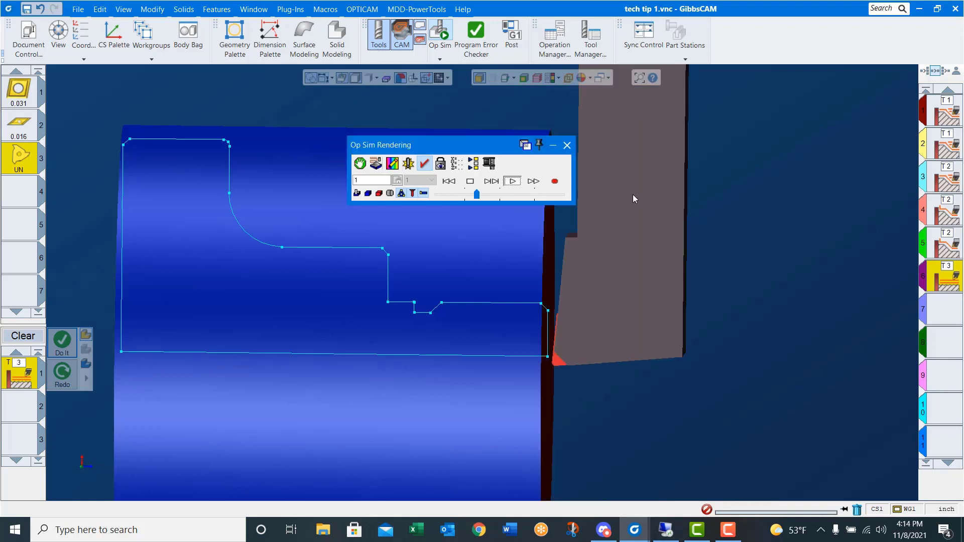